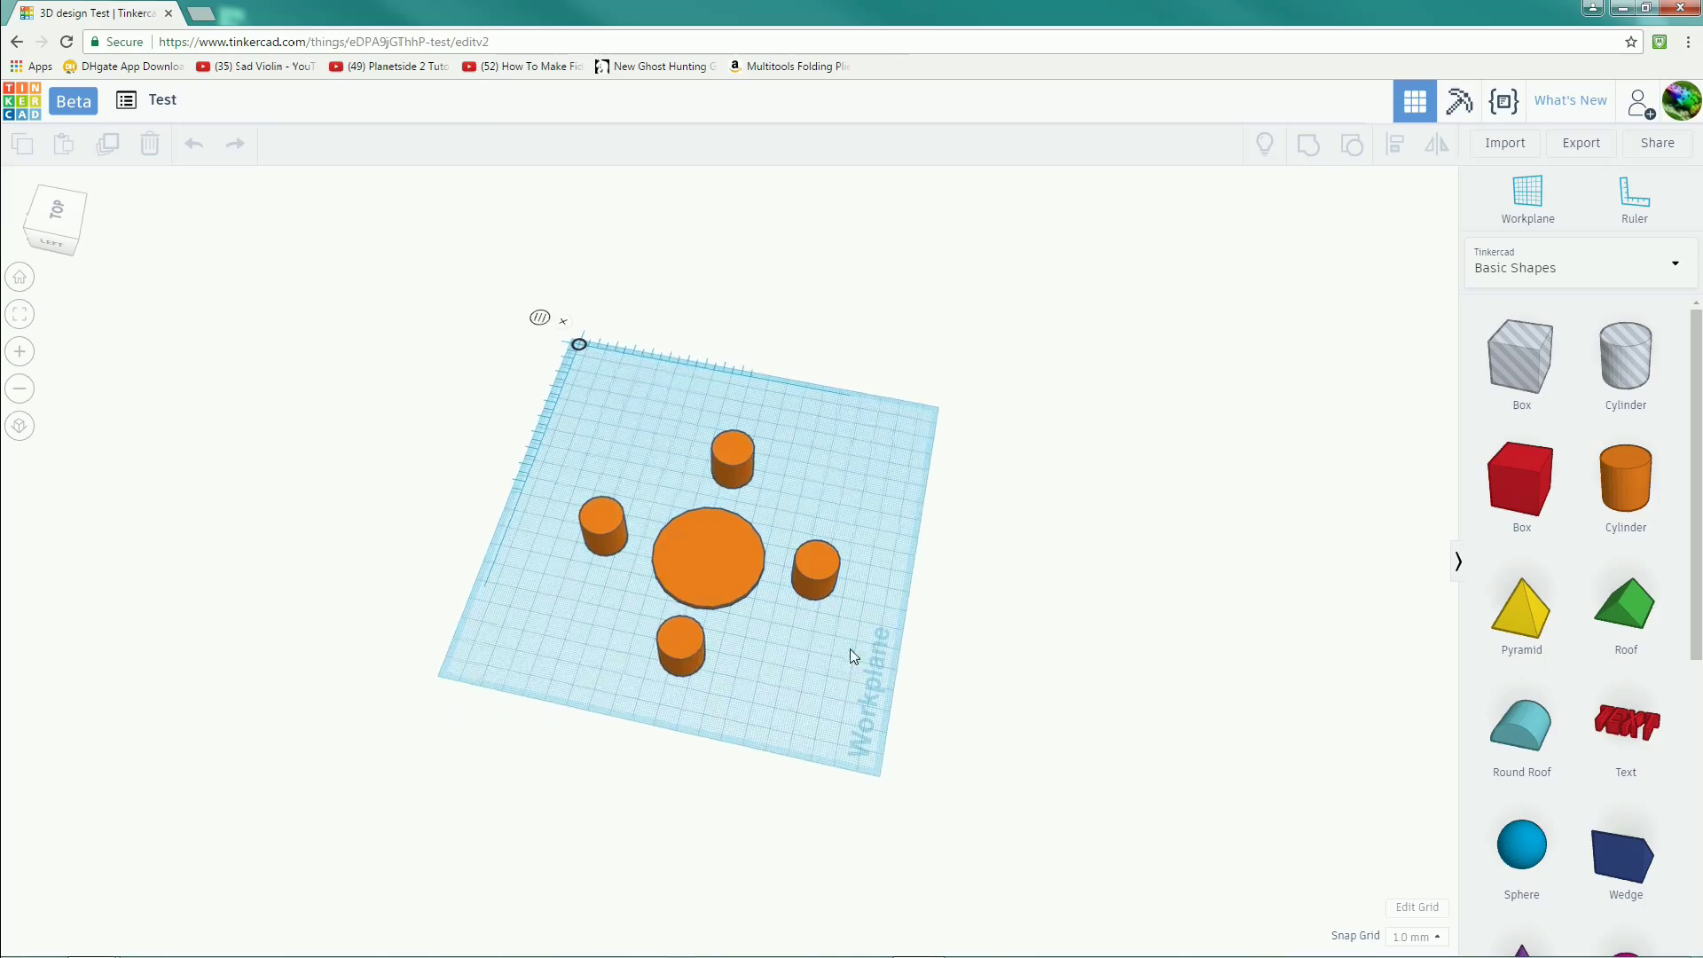
Delete all the orange cylinders from the workplane.
scroll(868, 630, "up", 5)
right_click_drag(868, 630, 874, 698)
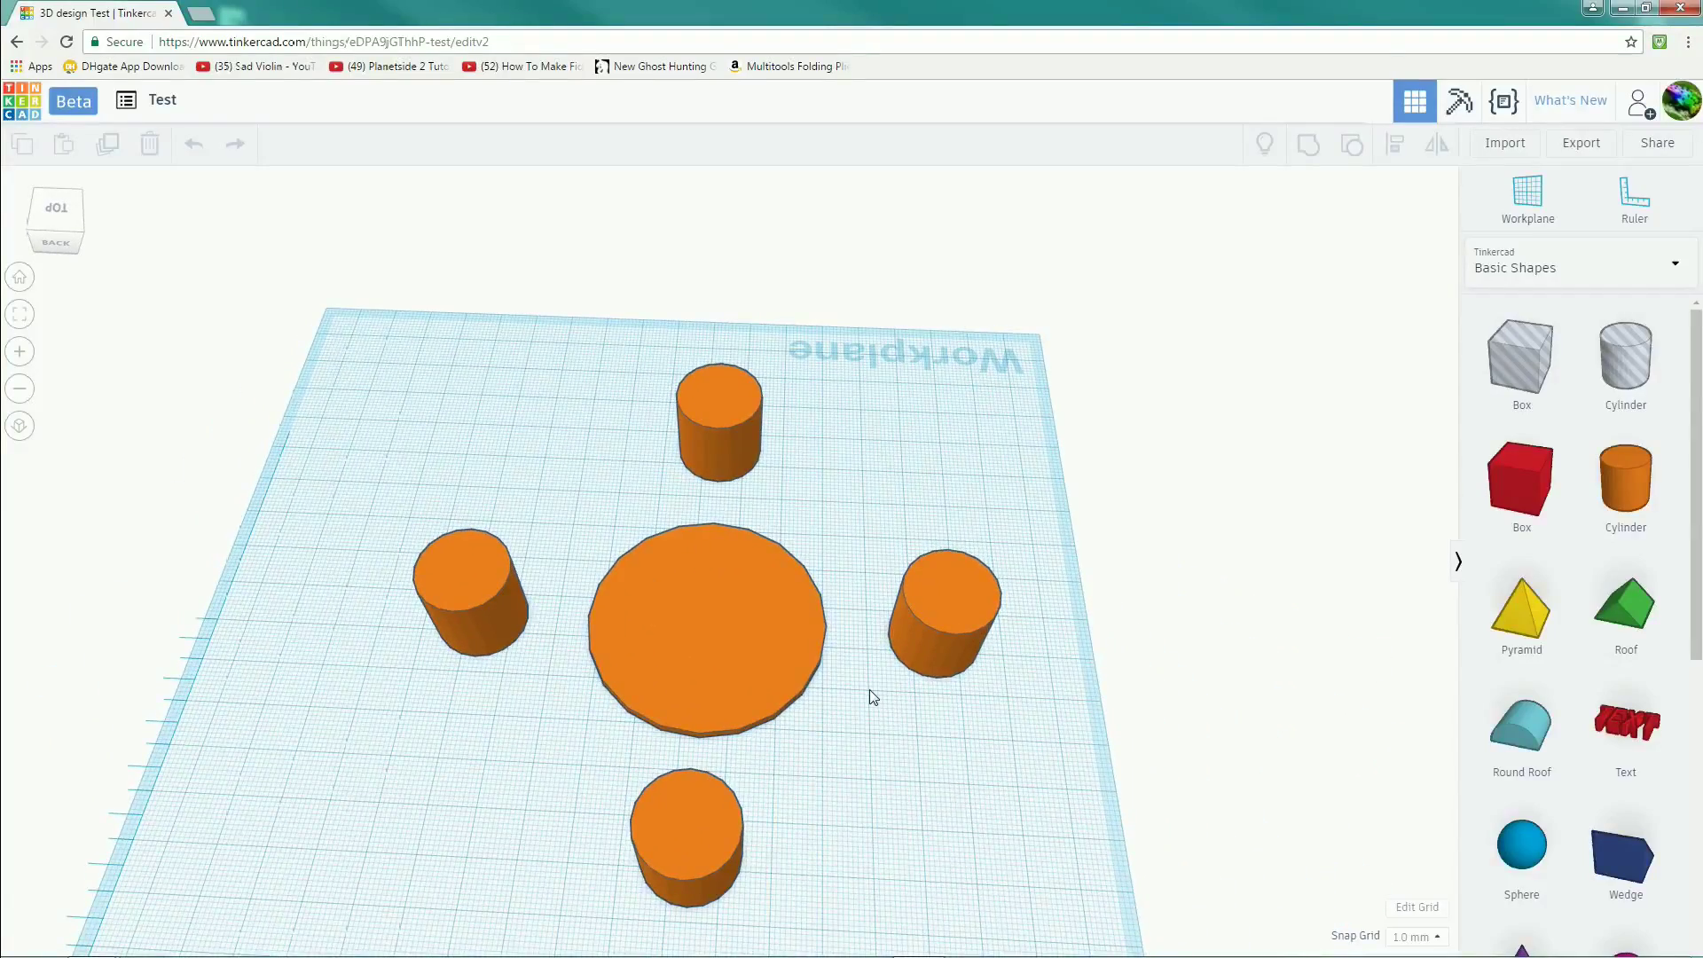
key("ctrl+a")
key("Delete")
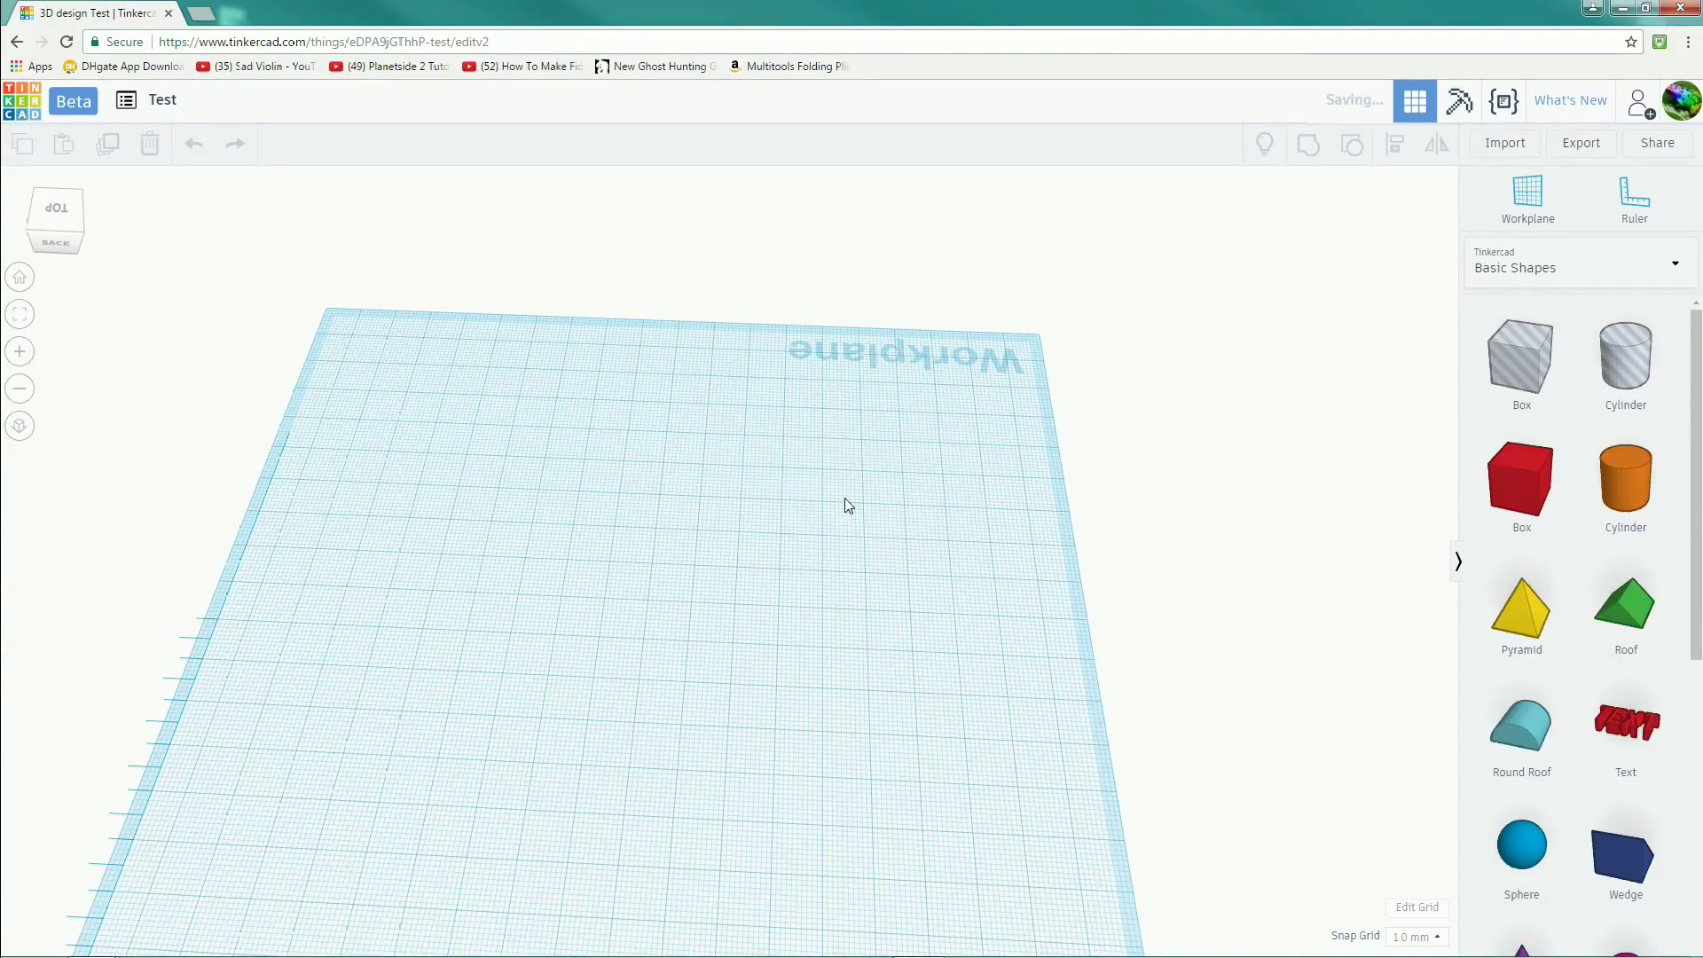
Place two 20 mm solid boxes on the workplane with a gap between them.
left_click_drag(914, 525, 916, 529)
right_click_drag(943, 707, 825, 582)
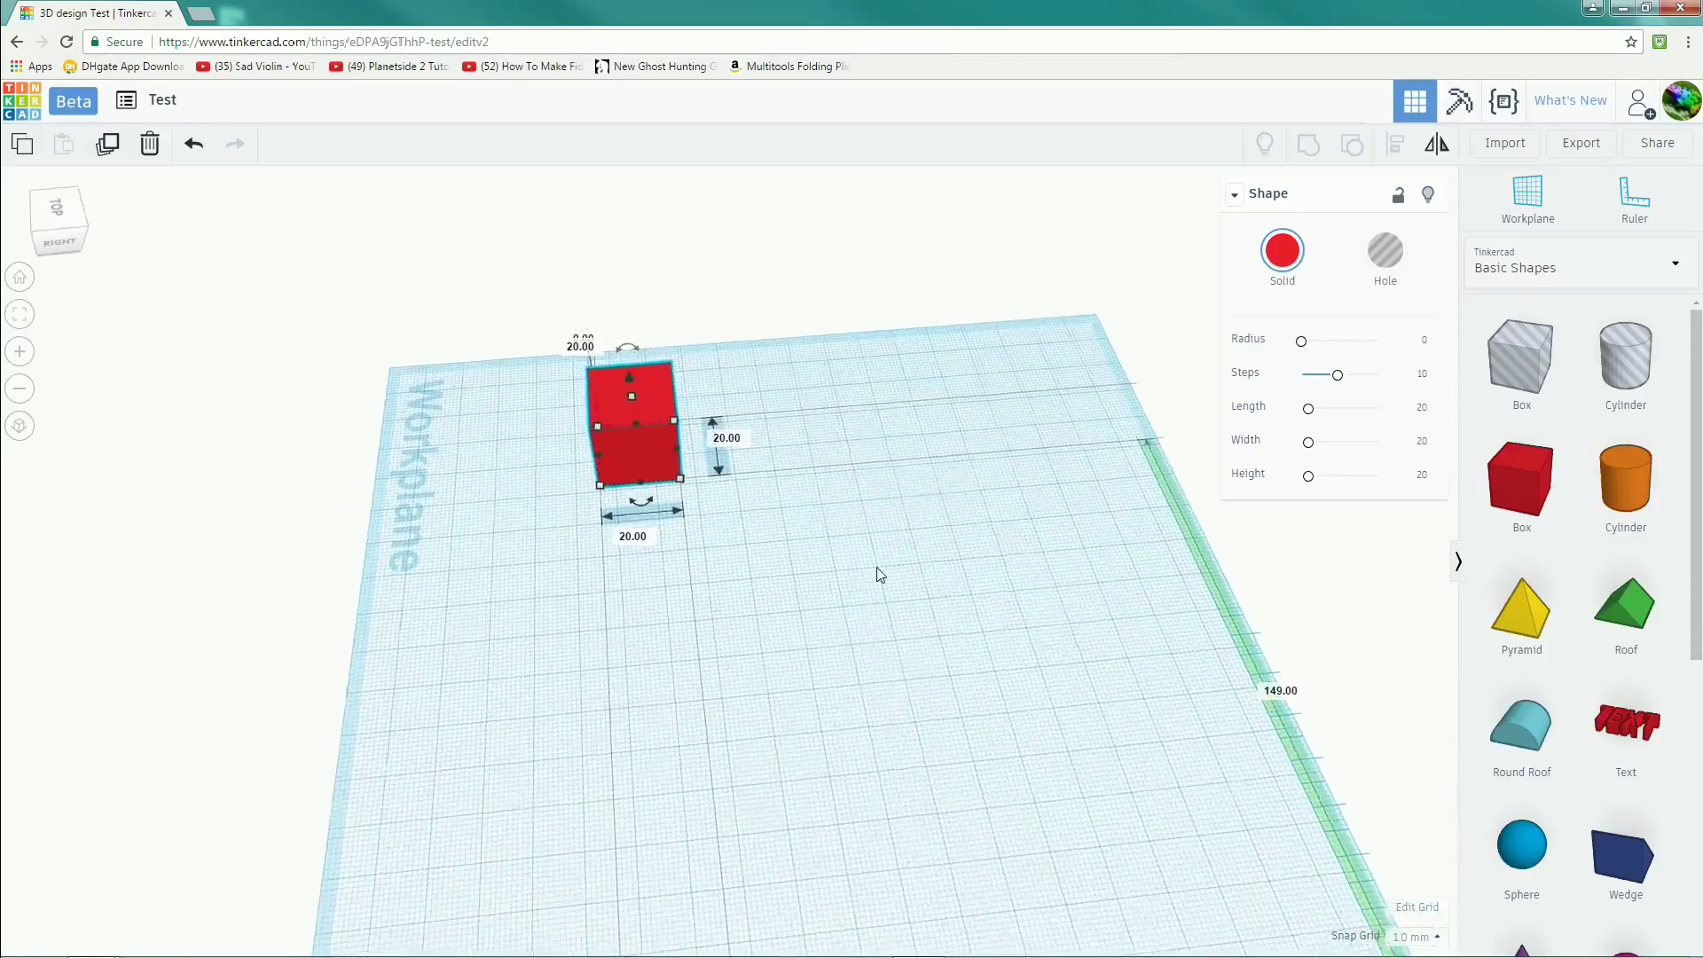
left_click_drag(923, 546, 922, 543)
right_click_drag(1056, 695, 983, 712)
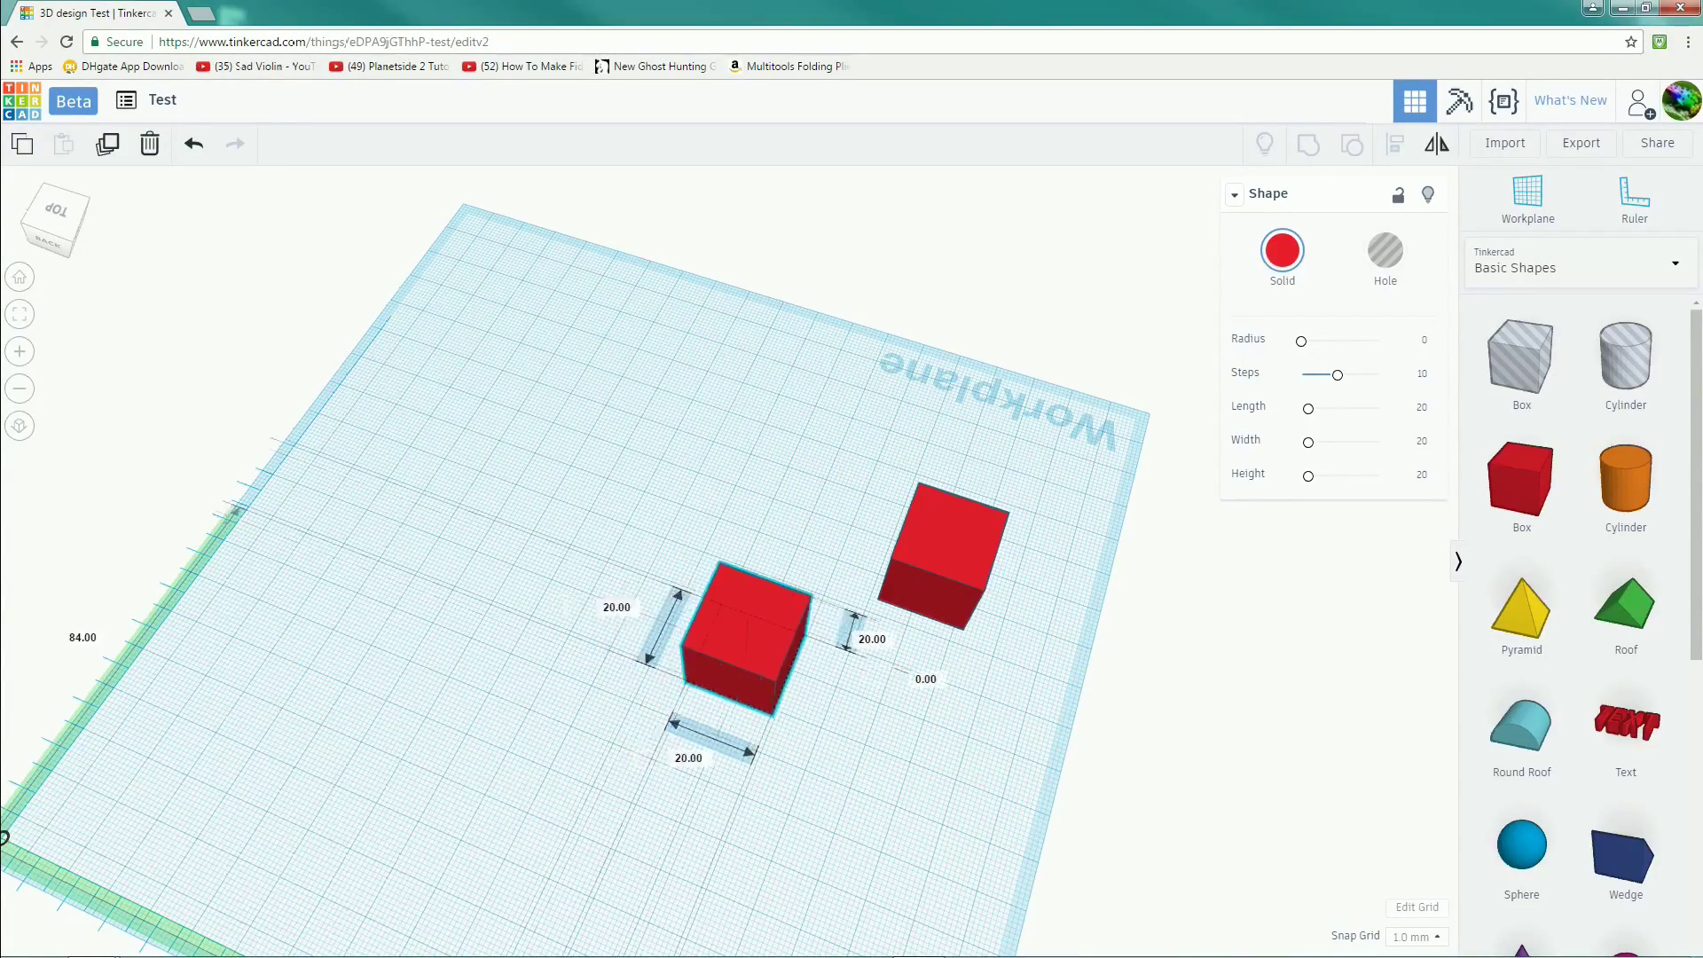
Select the two boxes together, once with a selection window and once by adding one to the other.
right_click_drag(908, 719, 1285, 631)
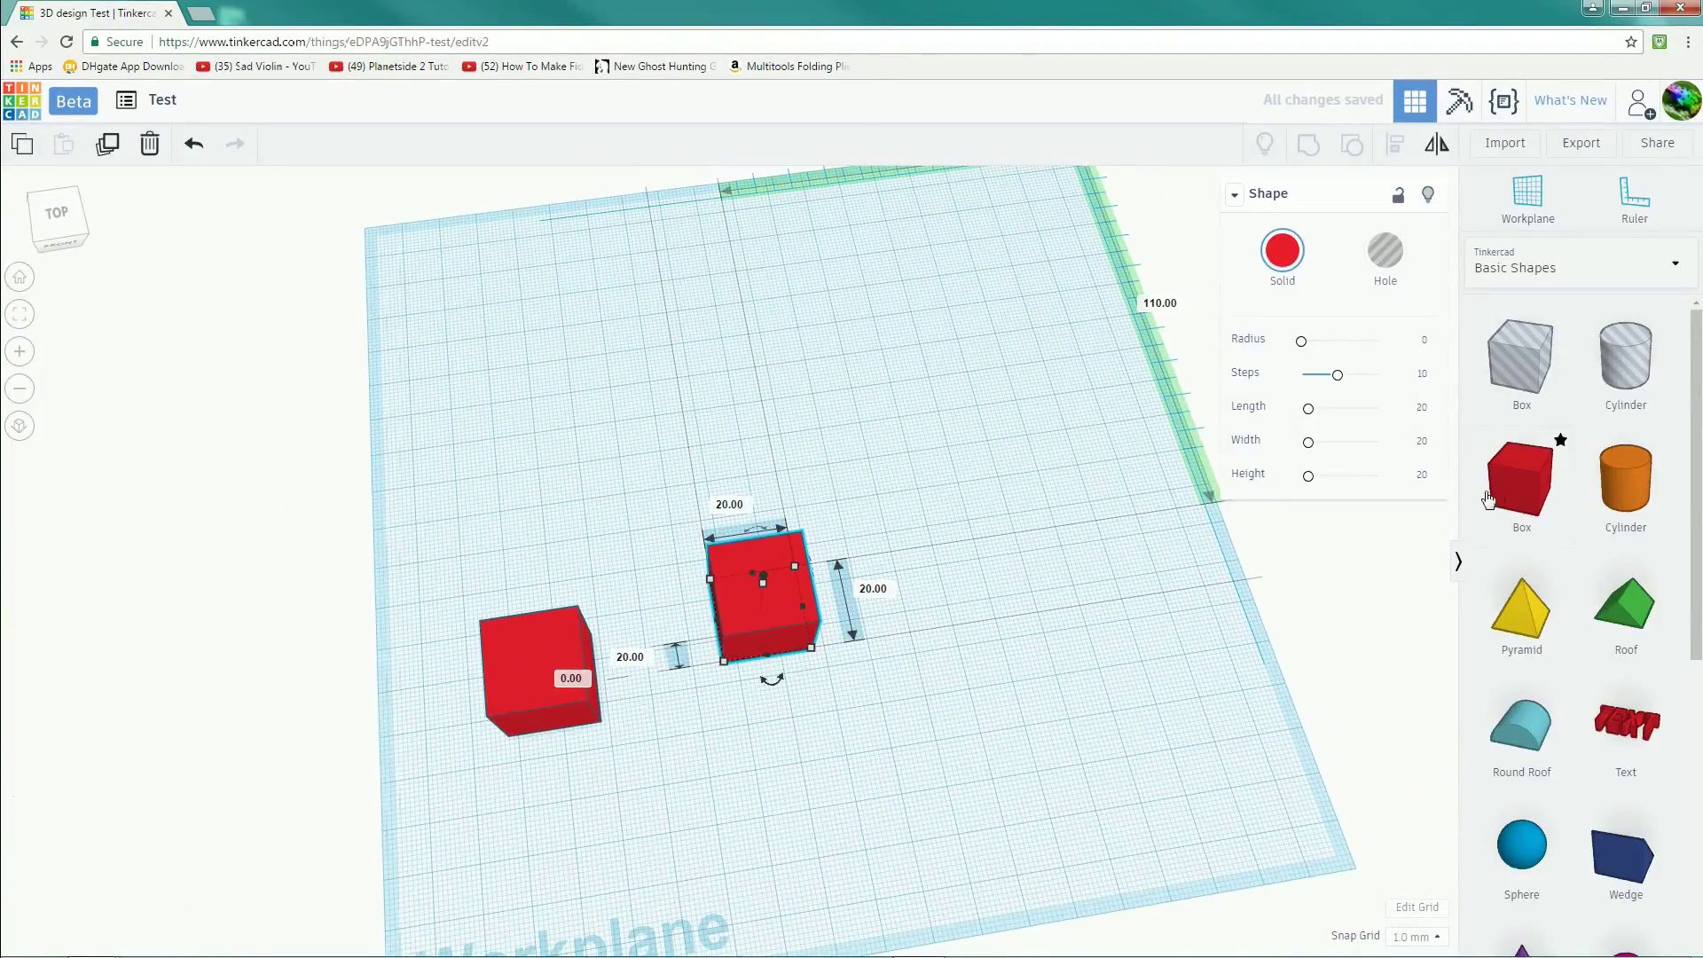
right_click_drag(593, 501, 470, 717)
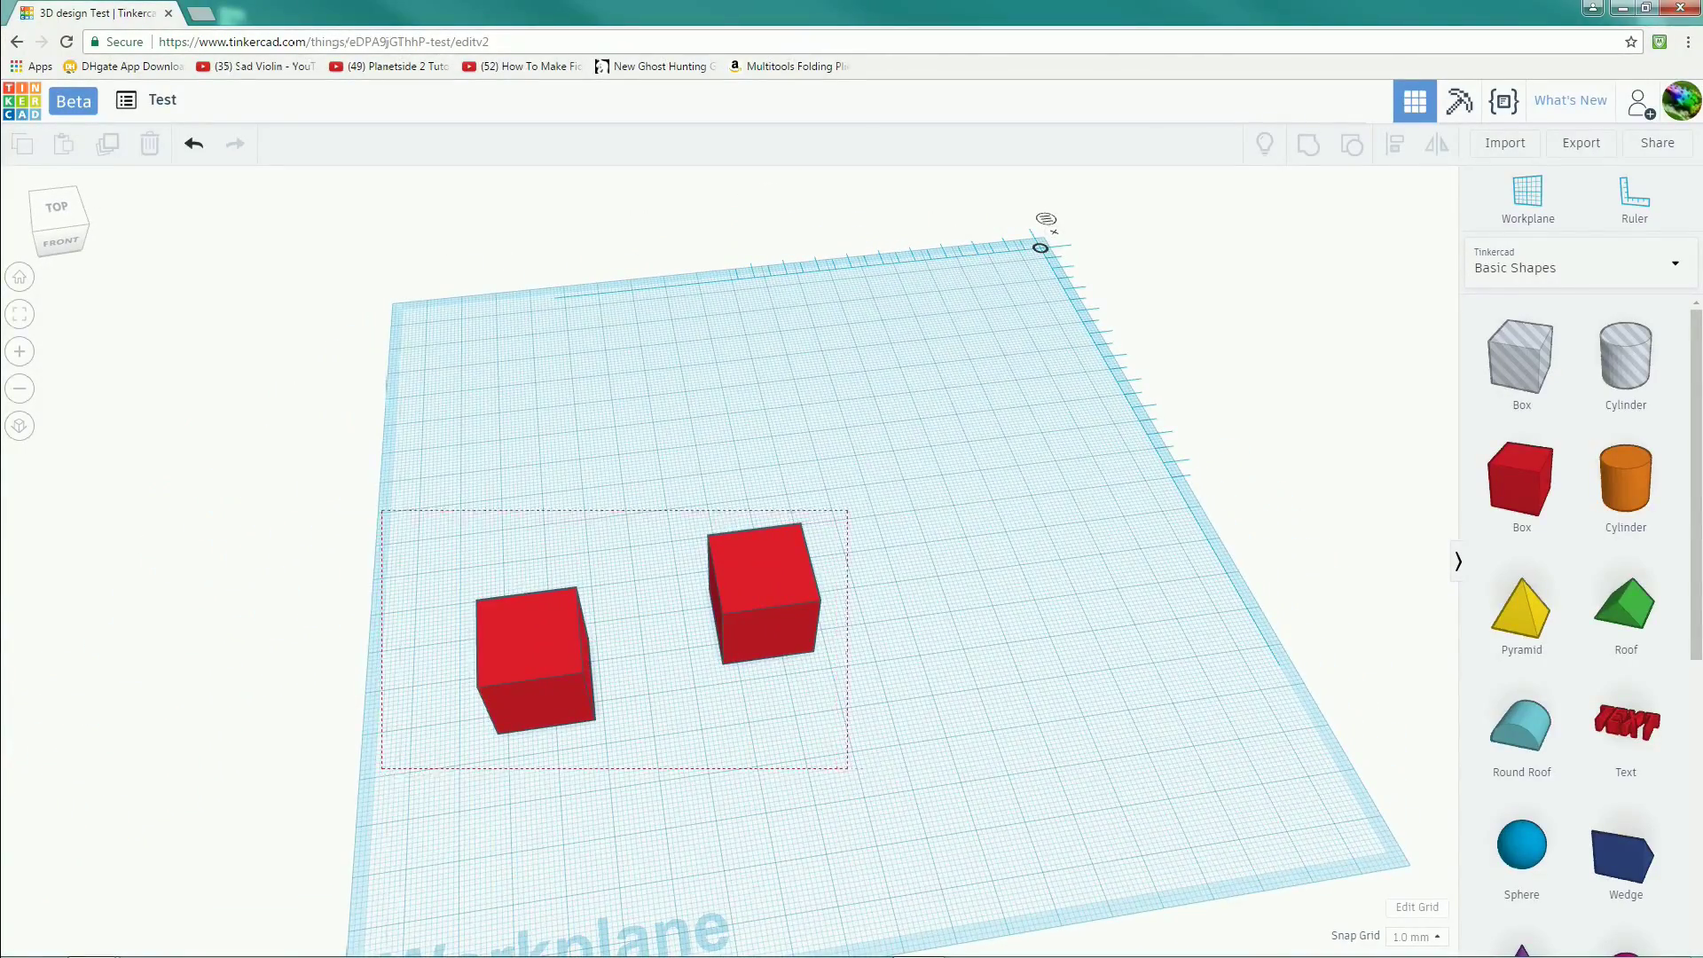
left_click_drag(1019, 768, 1067, 788)
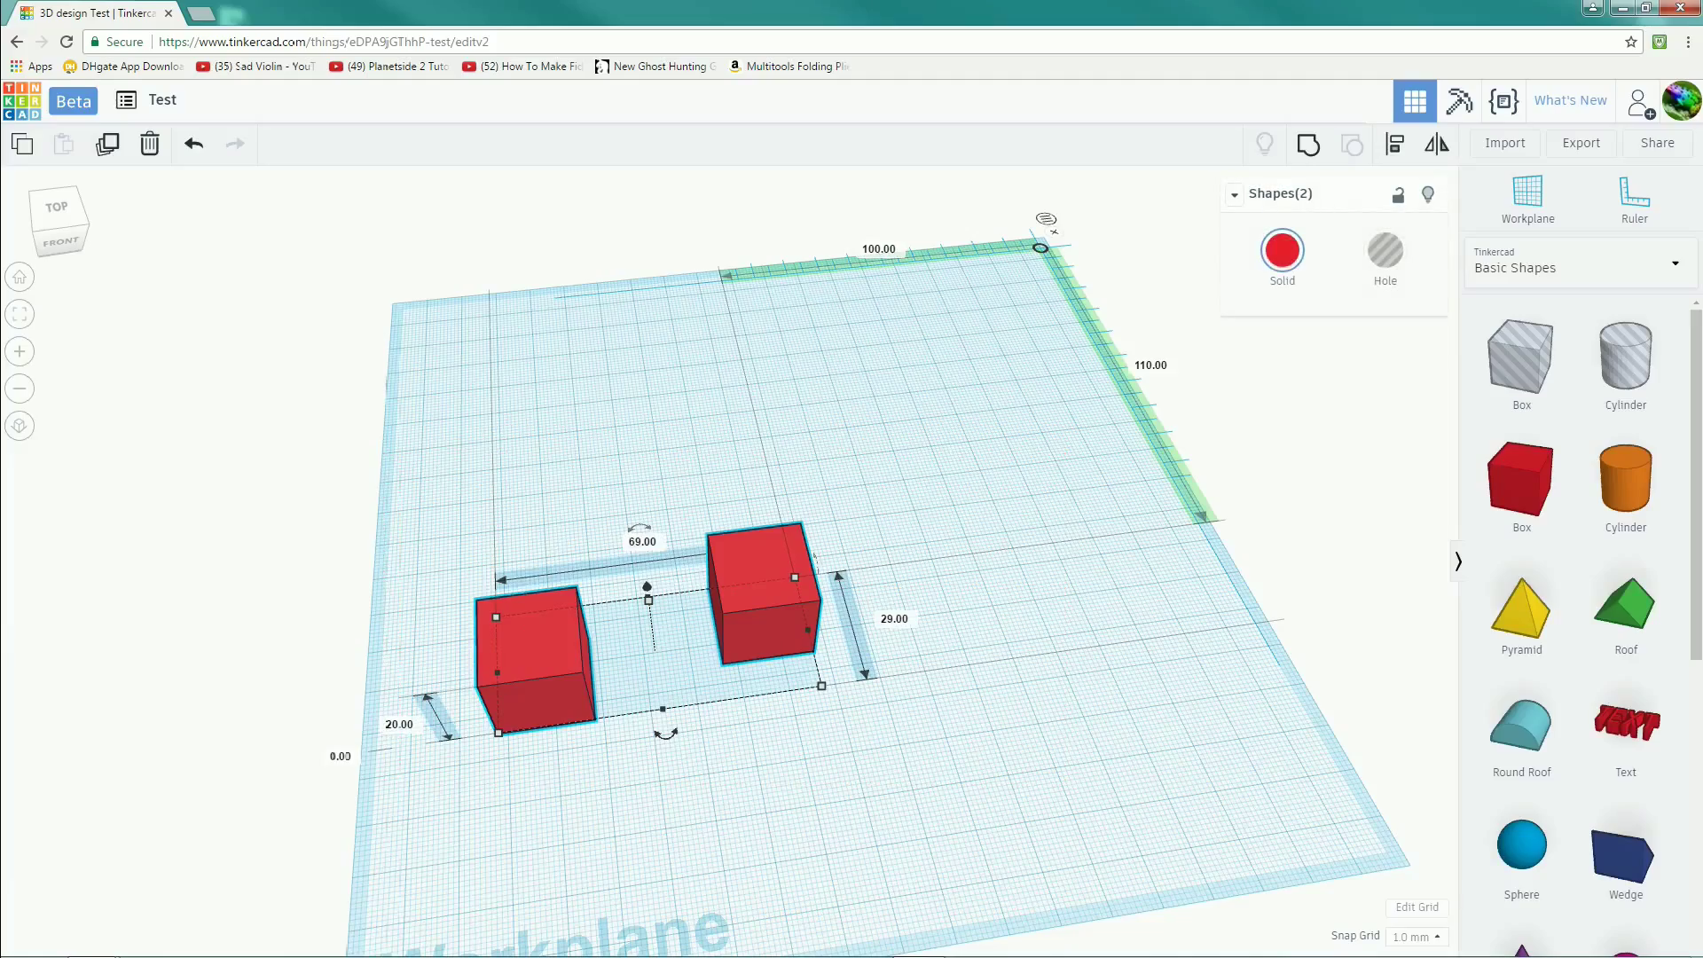
right_click_drag(820, 619, 786, 566)
left_click(706, 631)
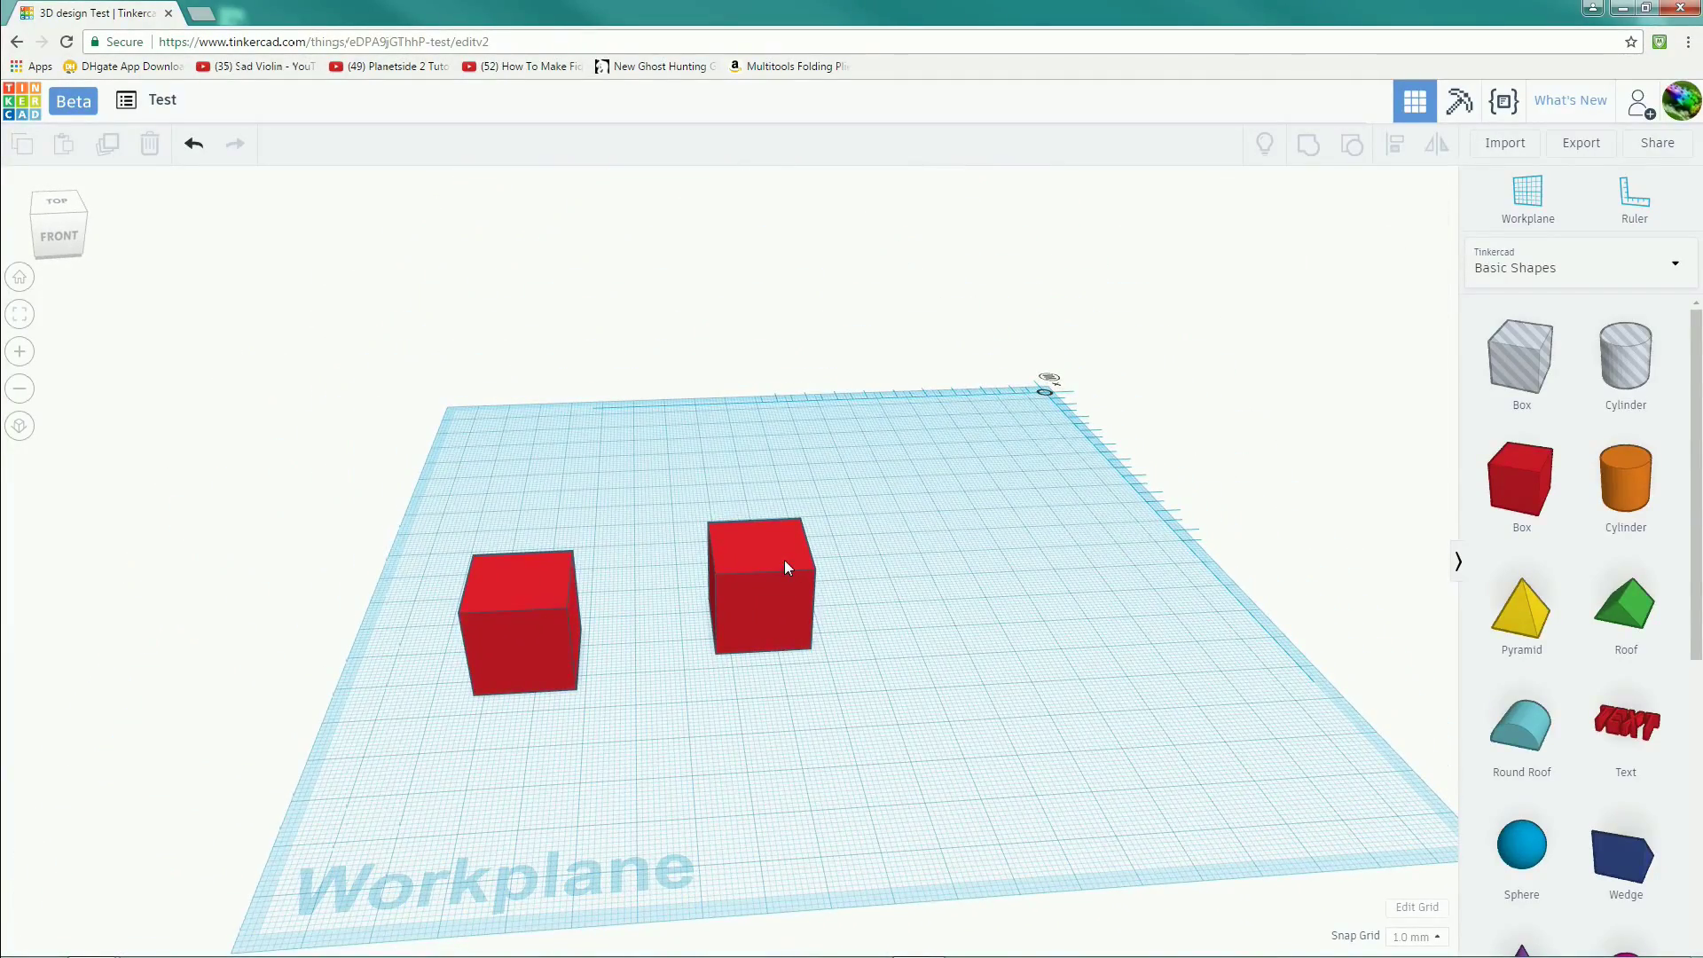
left_click(784, 560)
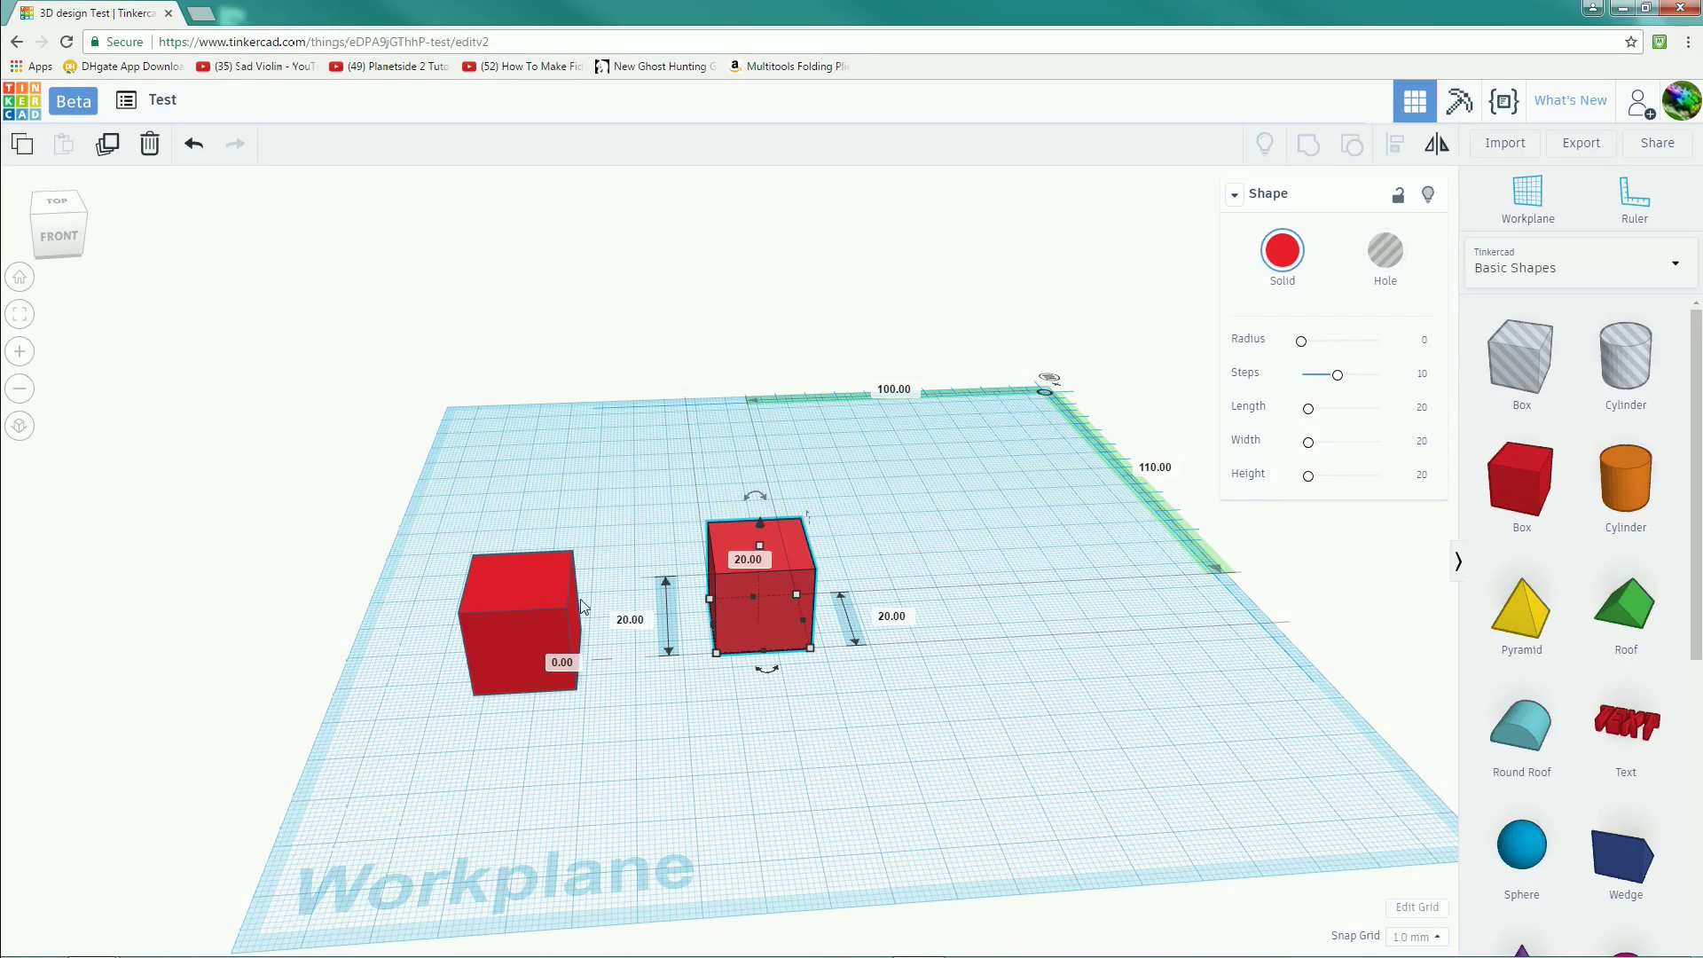
left_click(507, 605, "shift")
right_click_drag(508, 605, 1394, 541)
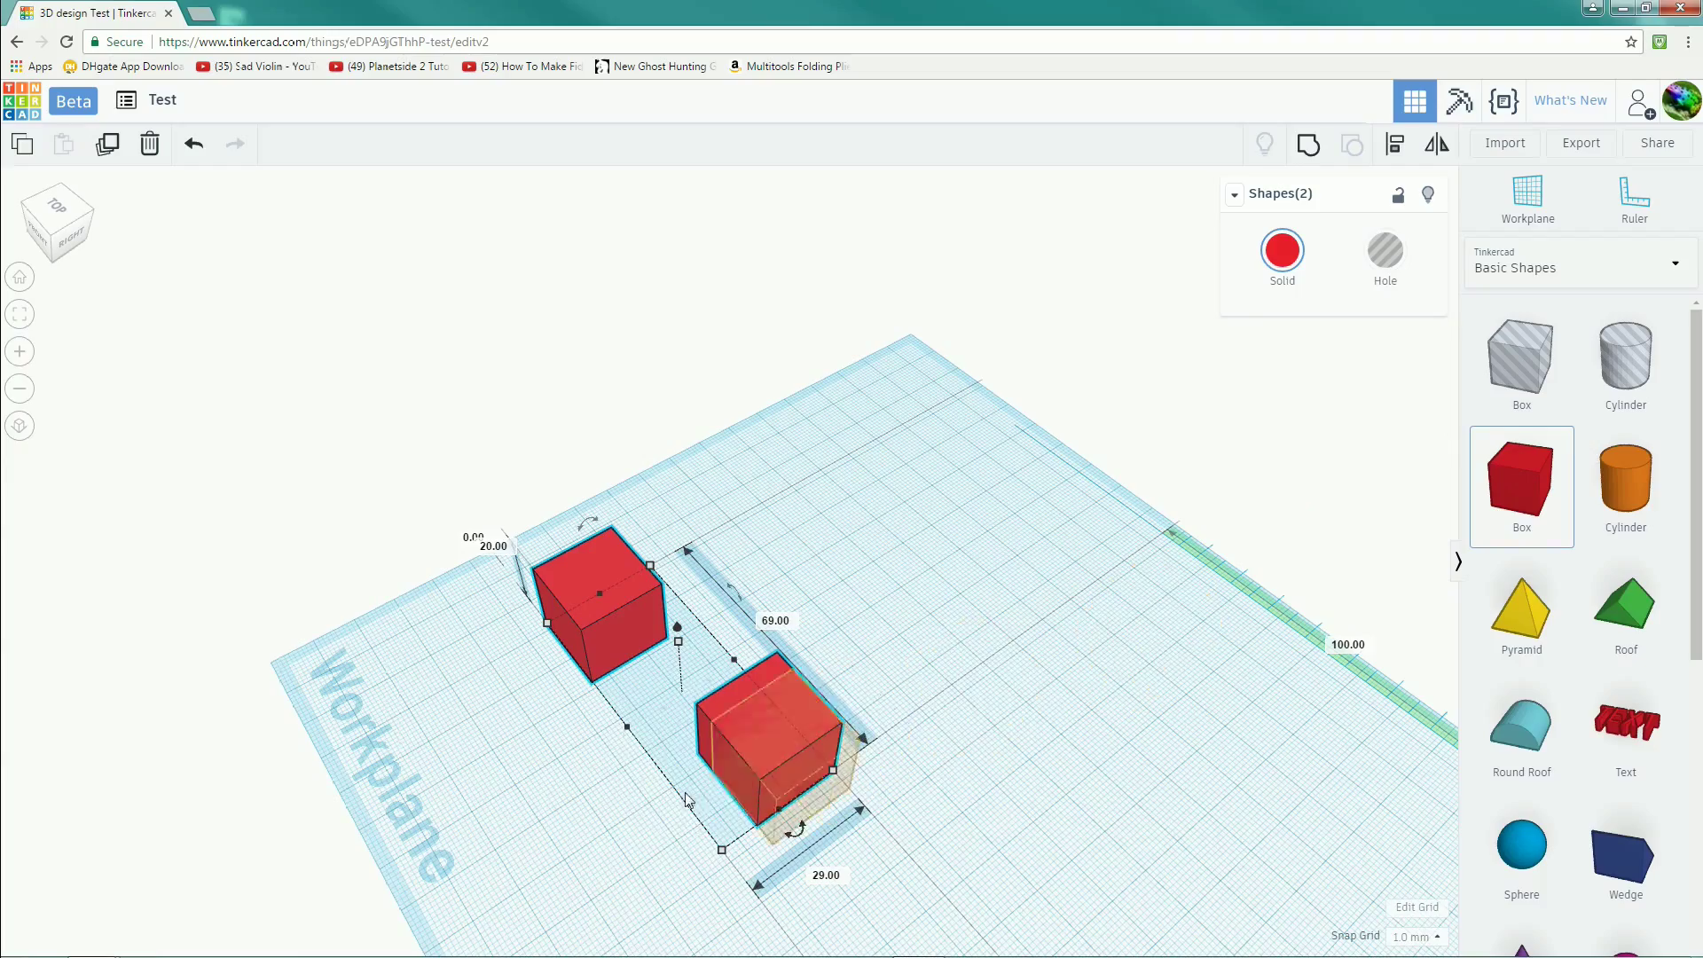
Place a third 20 mm solid box between the two existing boxes.
left_click_drag(693, 685, 701, 683)
right_click_drag(970, 666, 1043, 502)
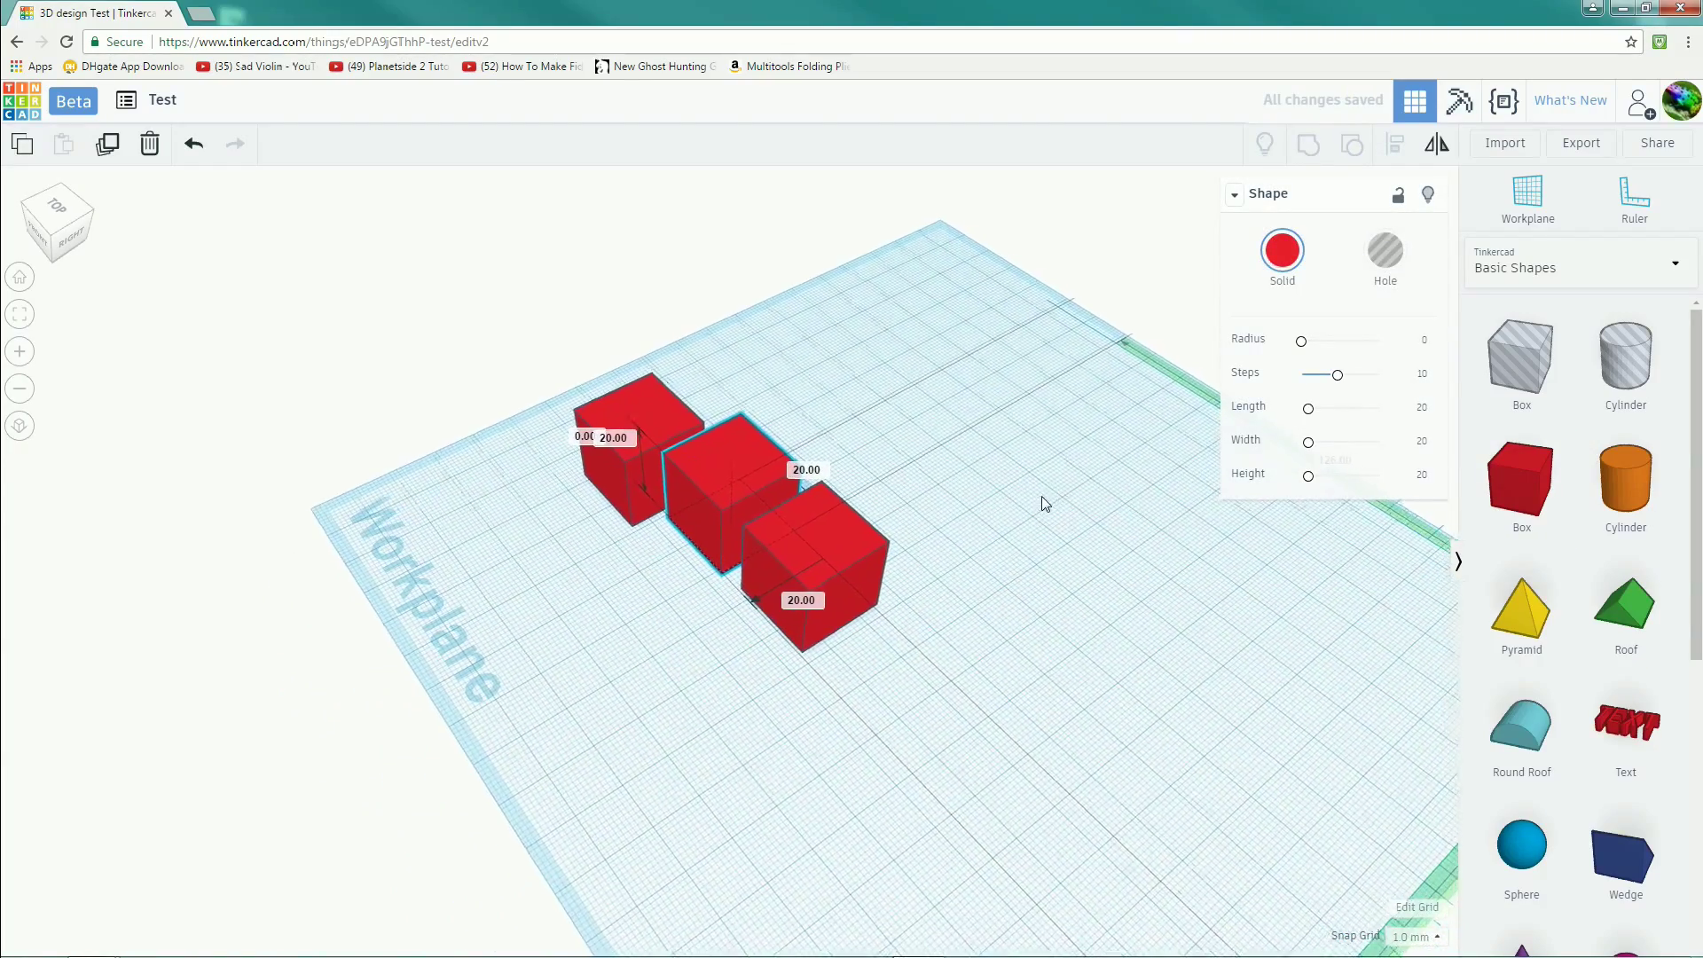
right_click_drag(824, 529, 930, 556)
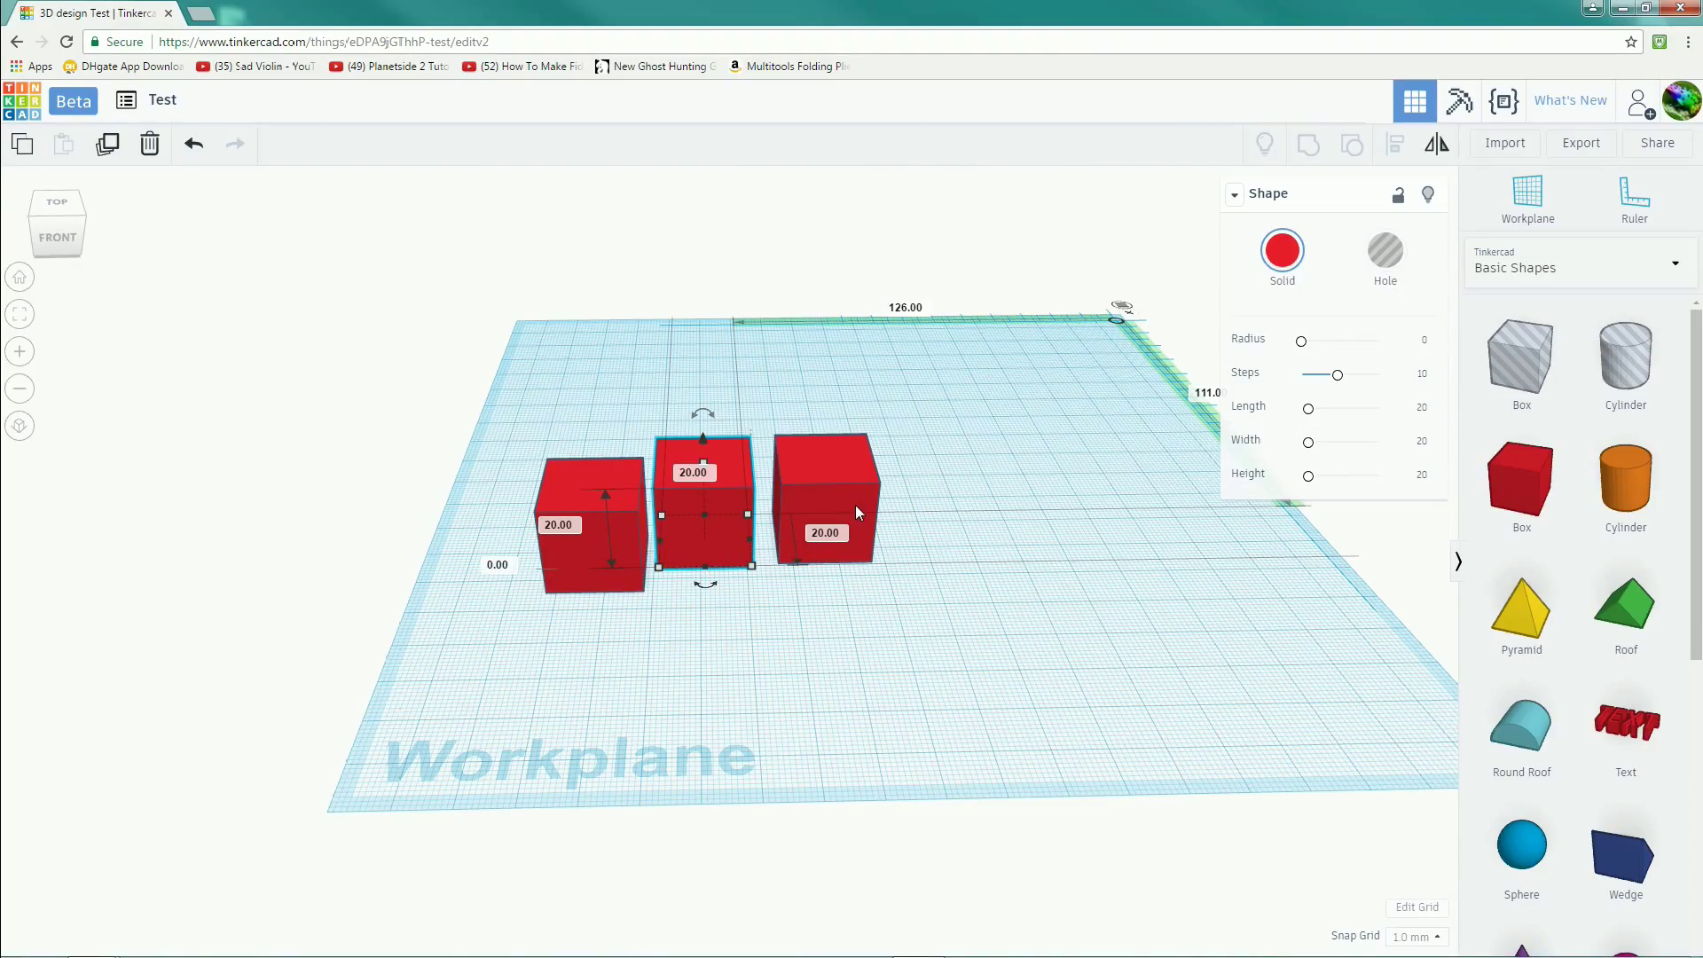
Delete the middle box from the row of three.
key("ctrl+a")
right_click_drag(368, 384, 981, 705)
left_click(981, 705)
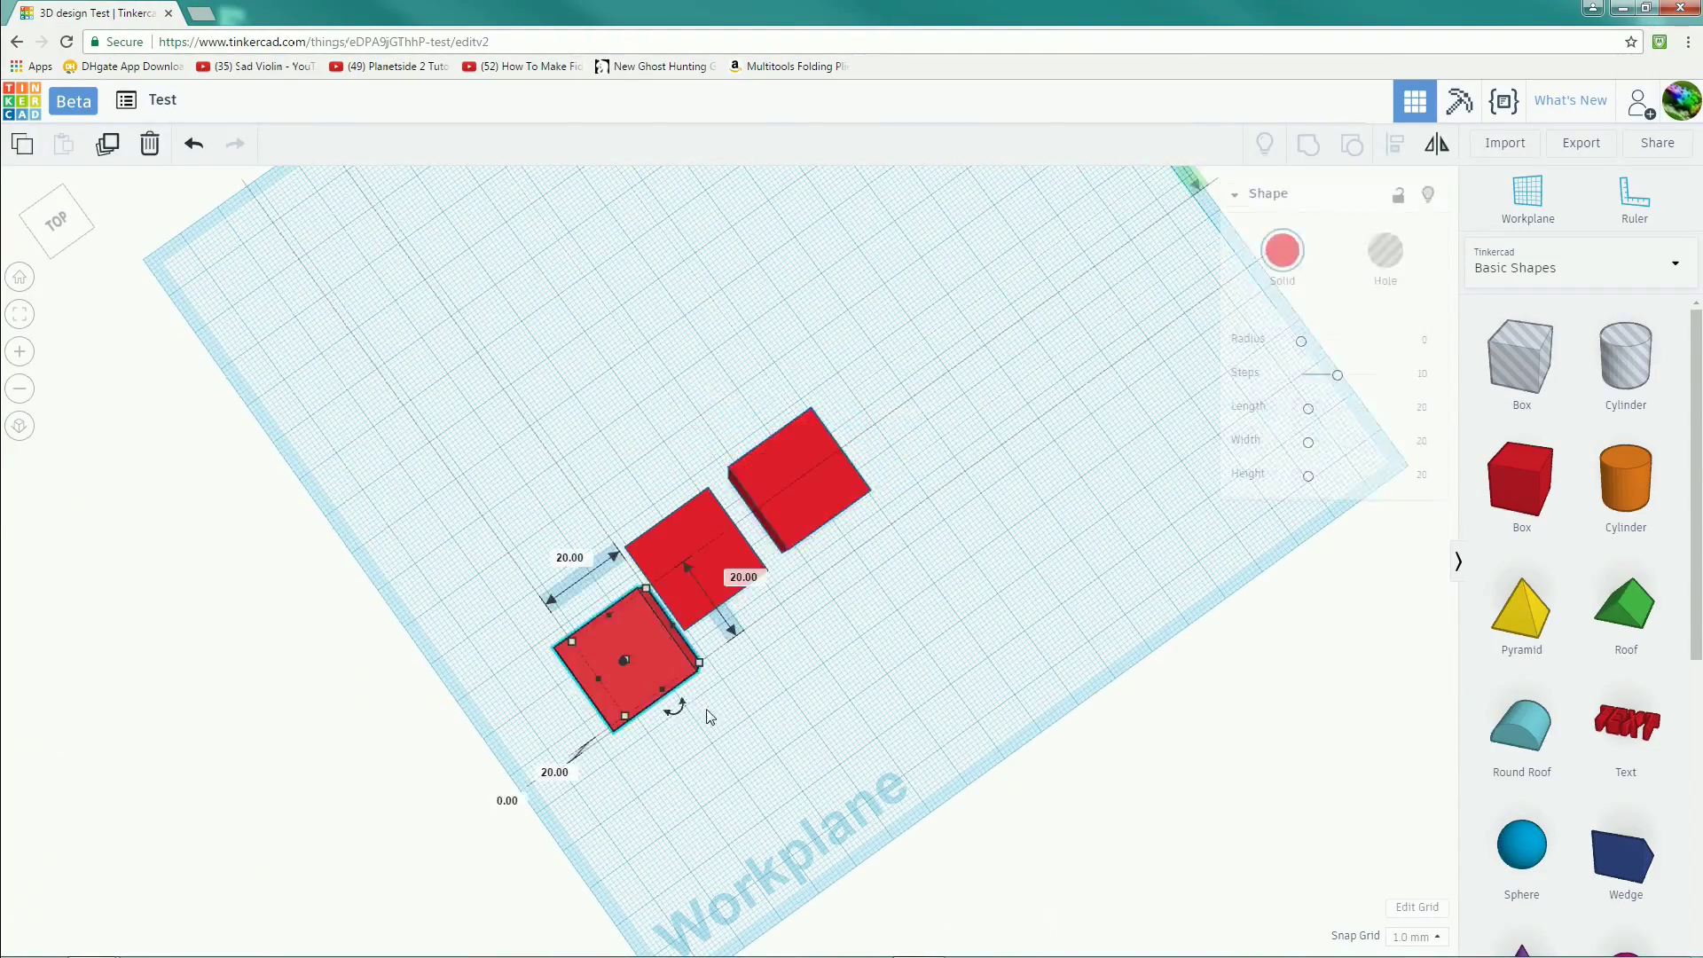
right_click_drag(710, 717, 1009, 690)
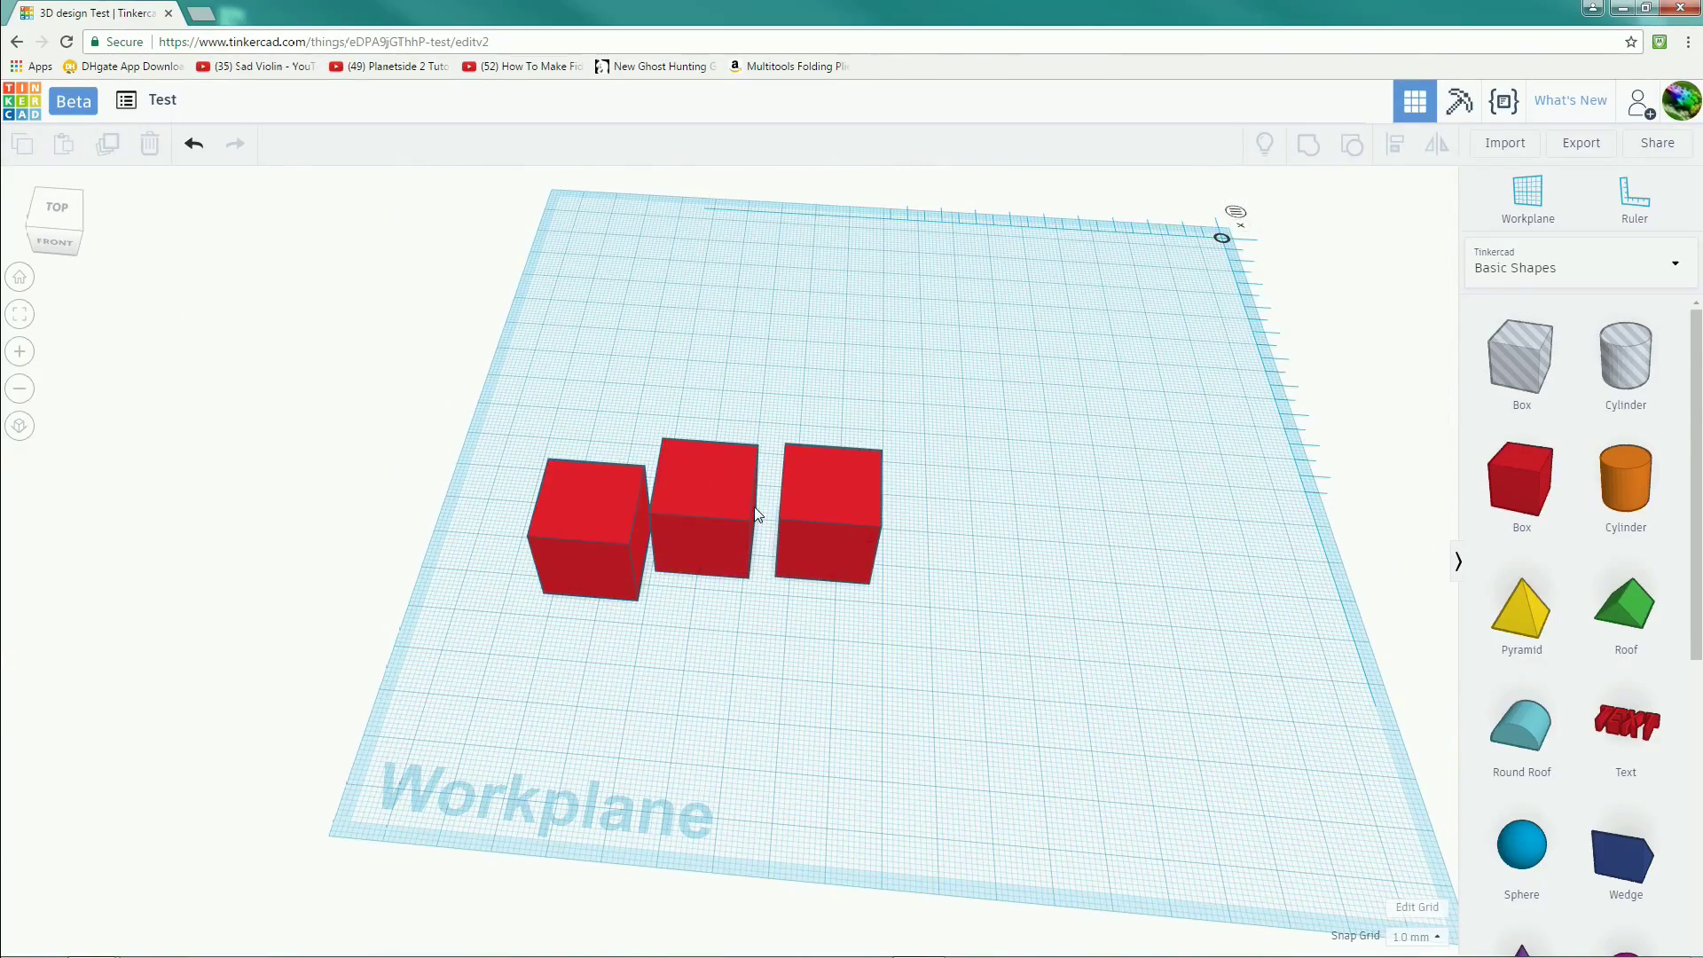
right_click_drag(757, 514, 820, 577)
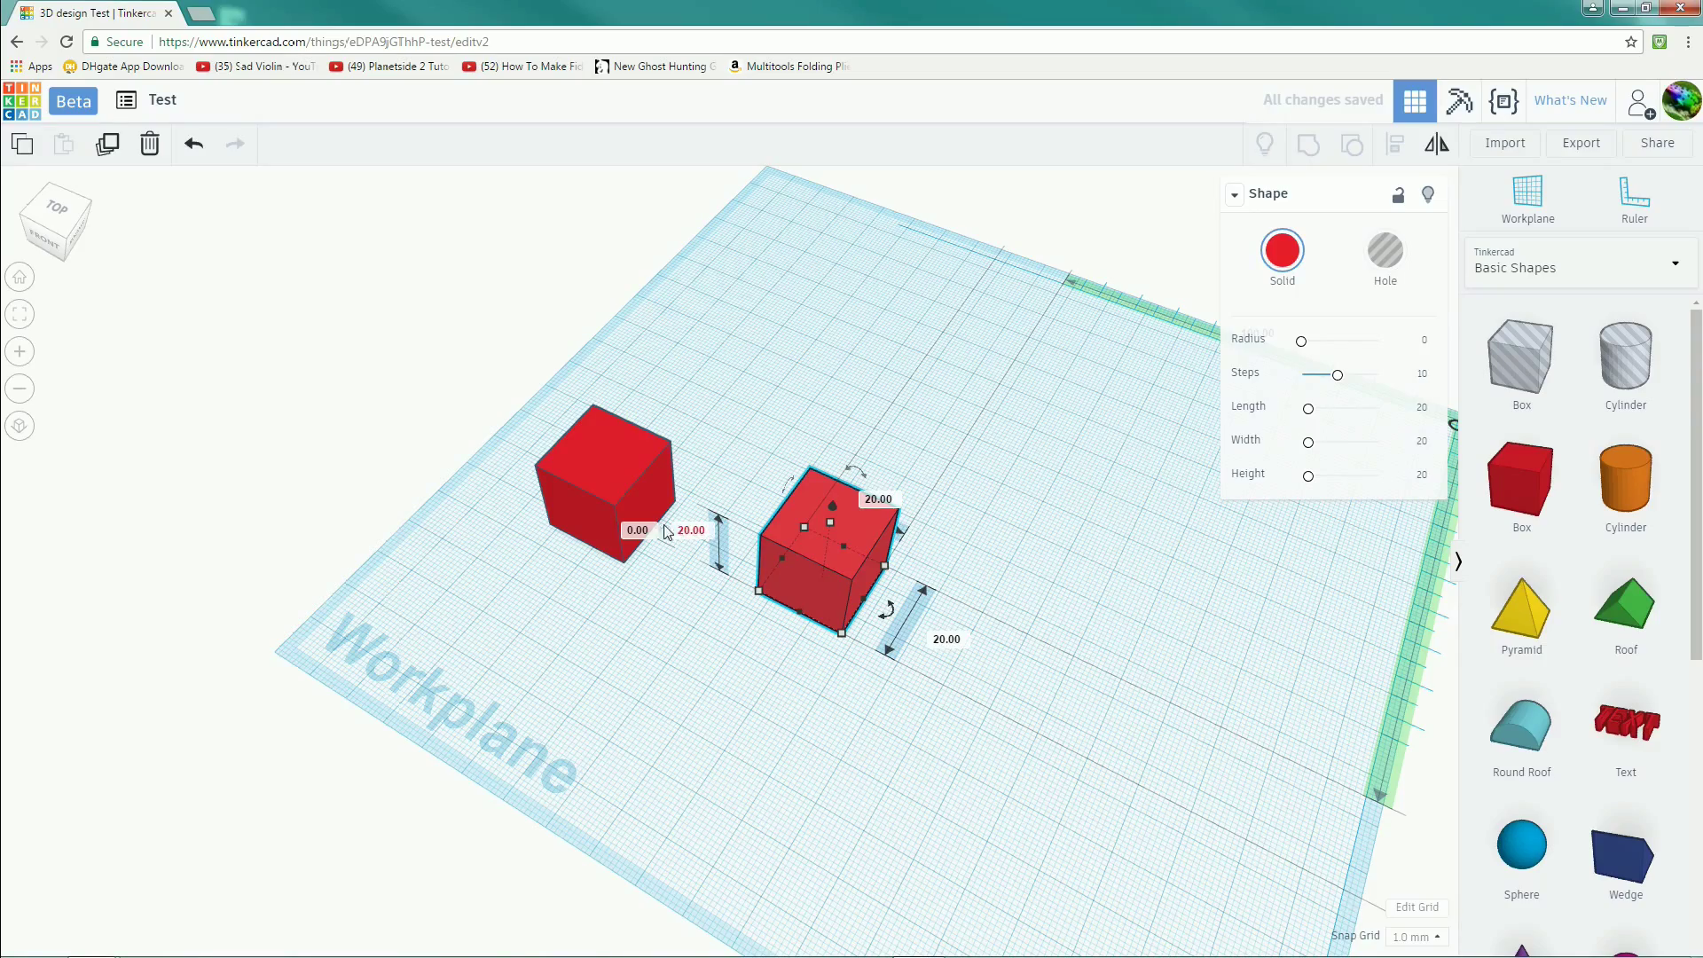
Select the two remaining boxes and align them on their centres from front to back.
left_click(601, 513, "shift")
right_click_drag(601, 513, 519, 622)
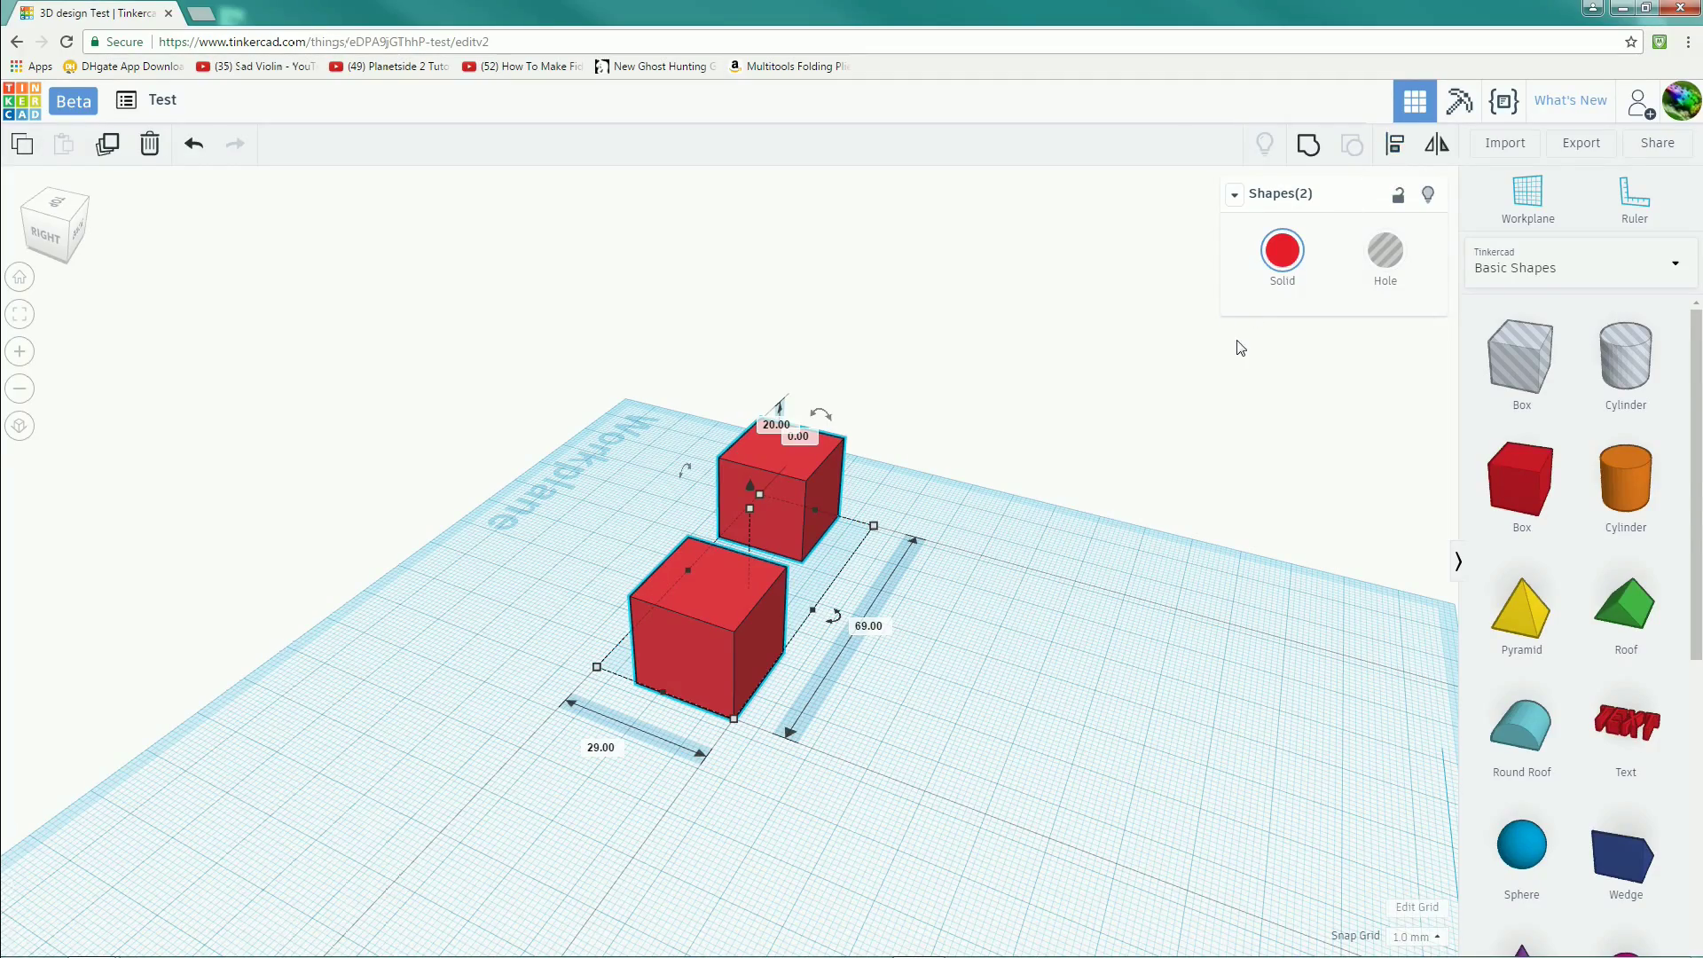
right_click_drag(1249, 333, 676, 665)
right_click_drag(786, 744, 846, 768)
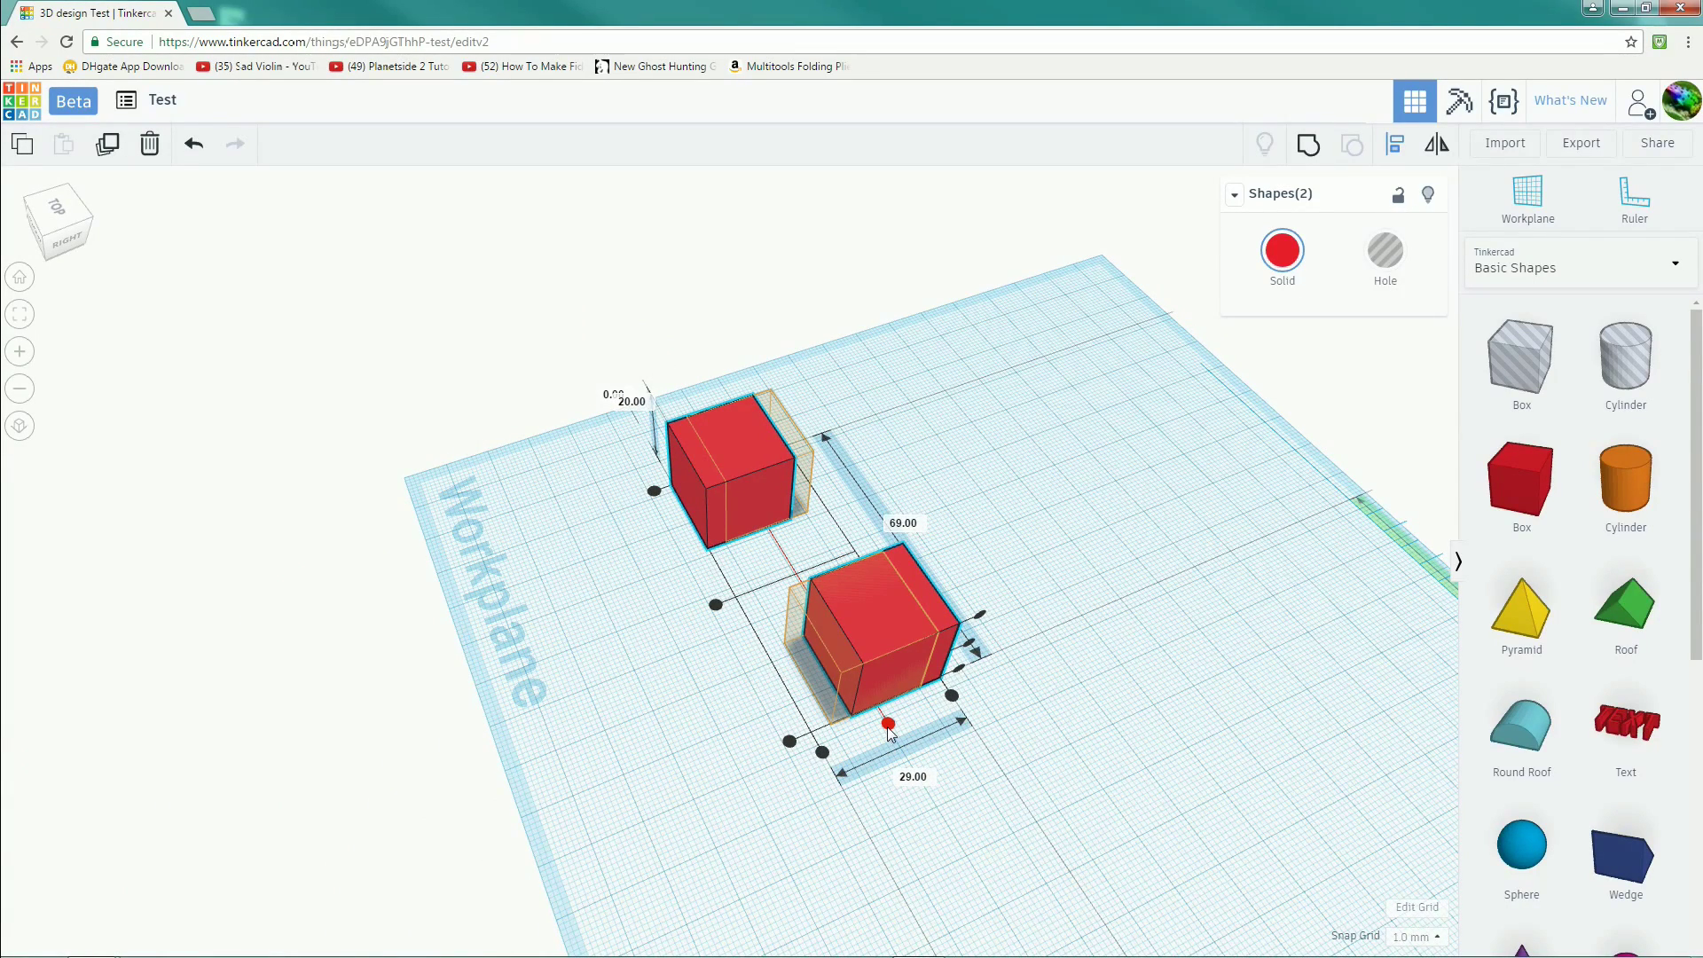
right_click_drag(1326, 770, 1366, 523)
left_click(913, 718)
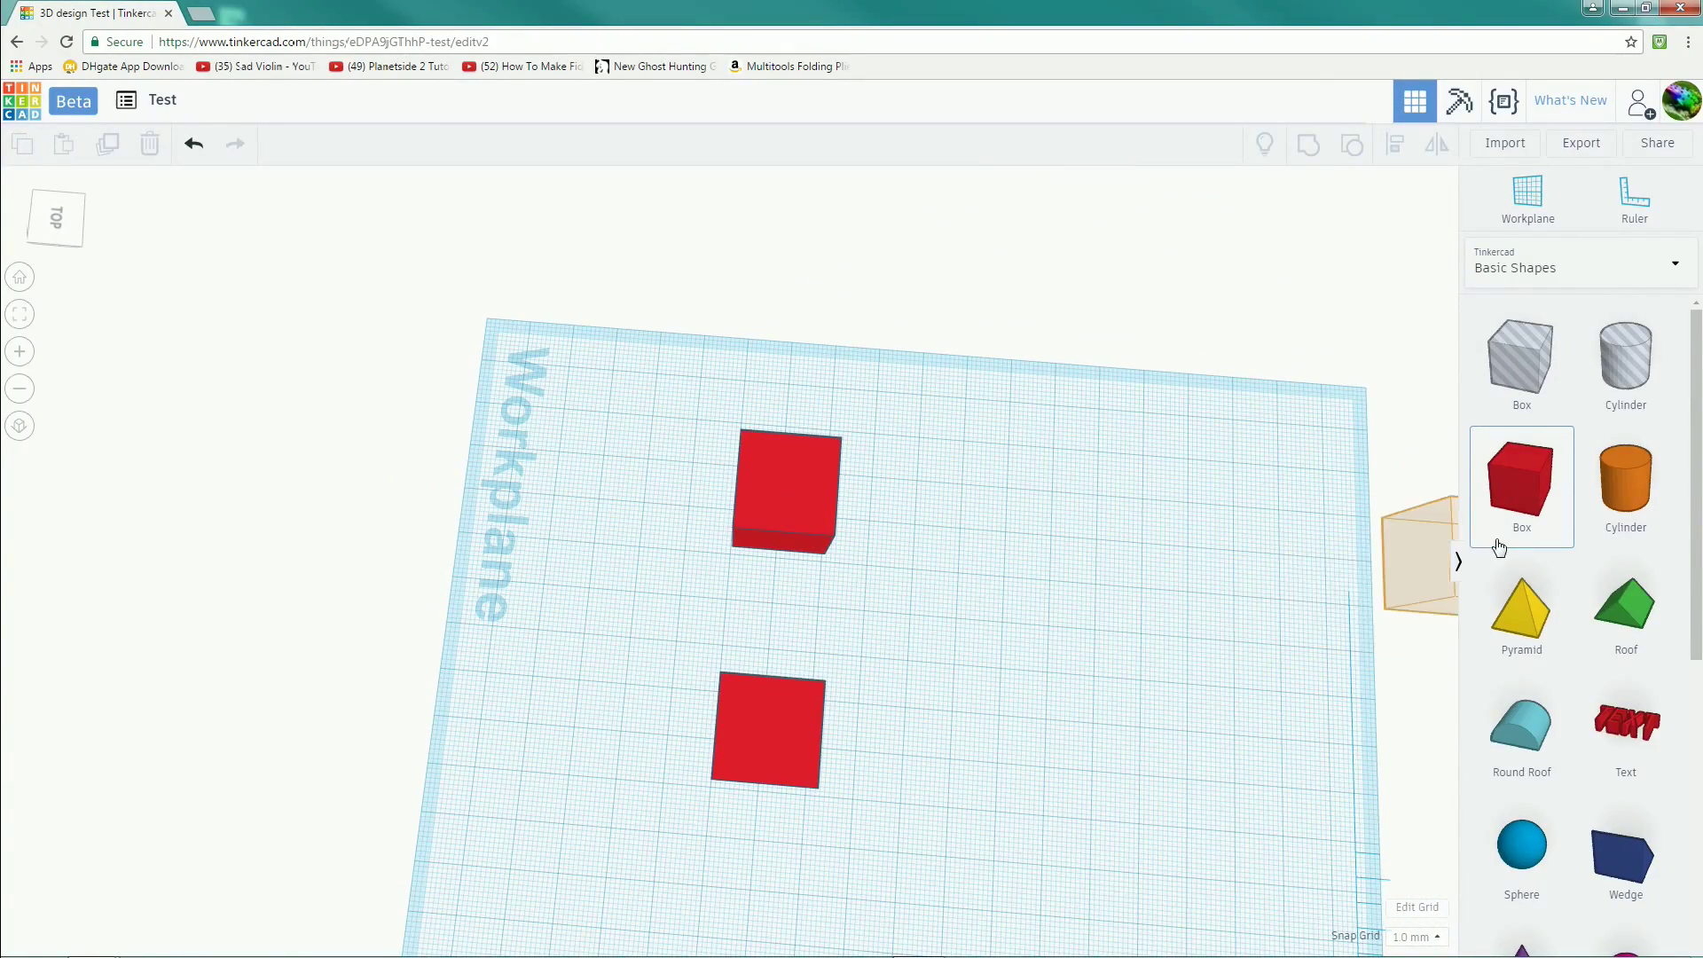
Try proportional scaling on a third box placed away from the pair, ending at 9 mm per side, and delete it.
left_click(1124, 594)
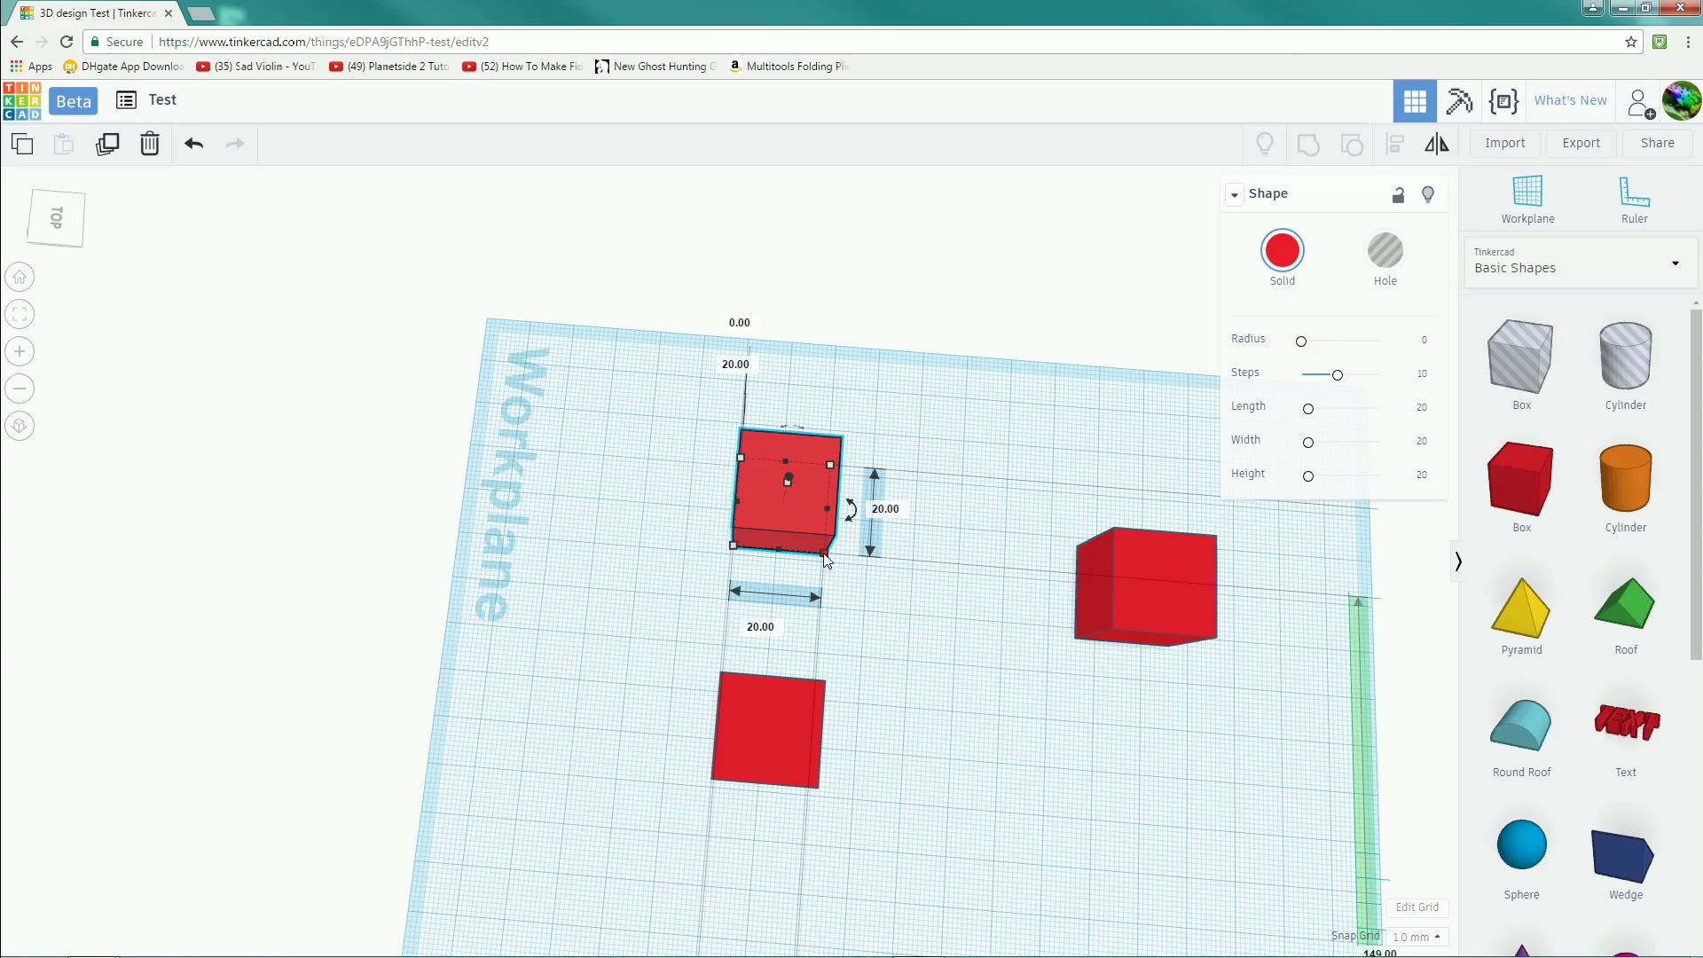
left_click(1153, 540)
right_click_drag(1236, 730, 783, 818)
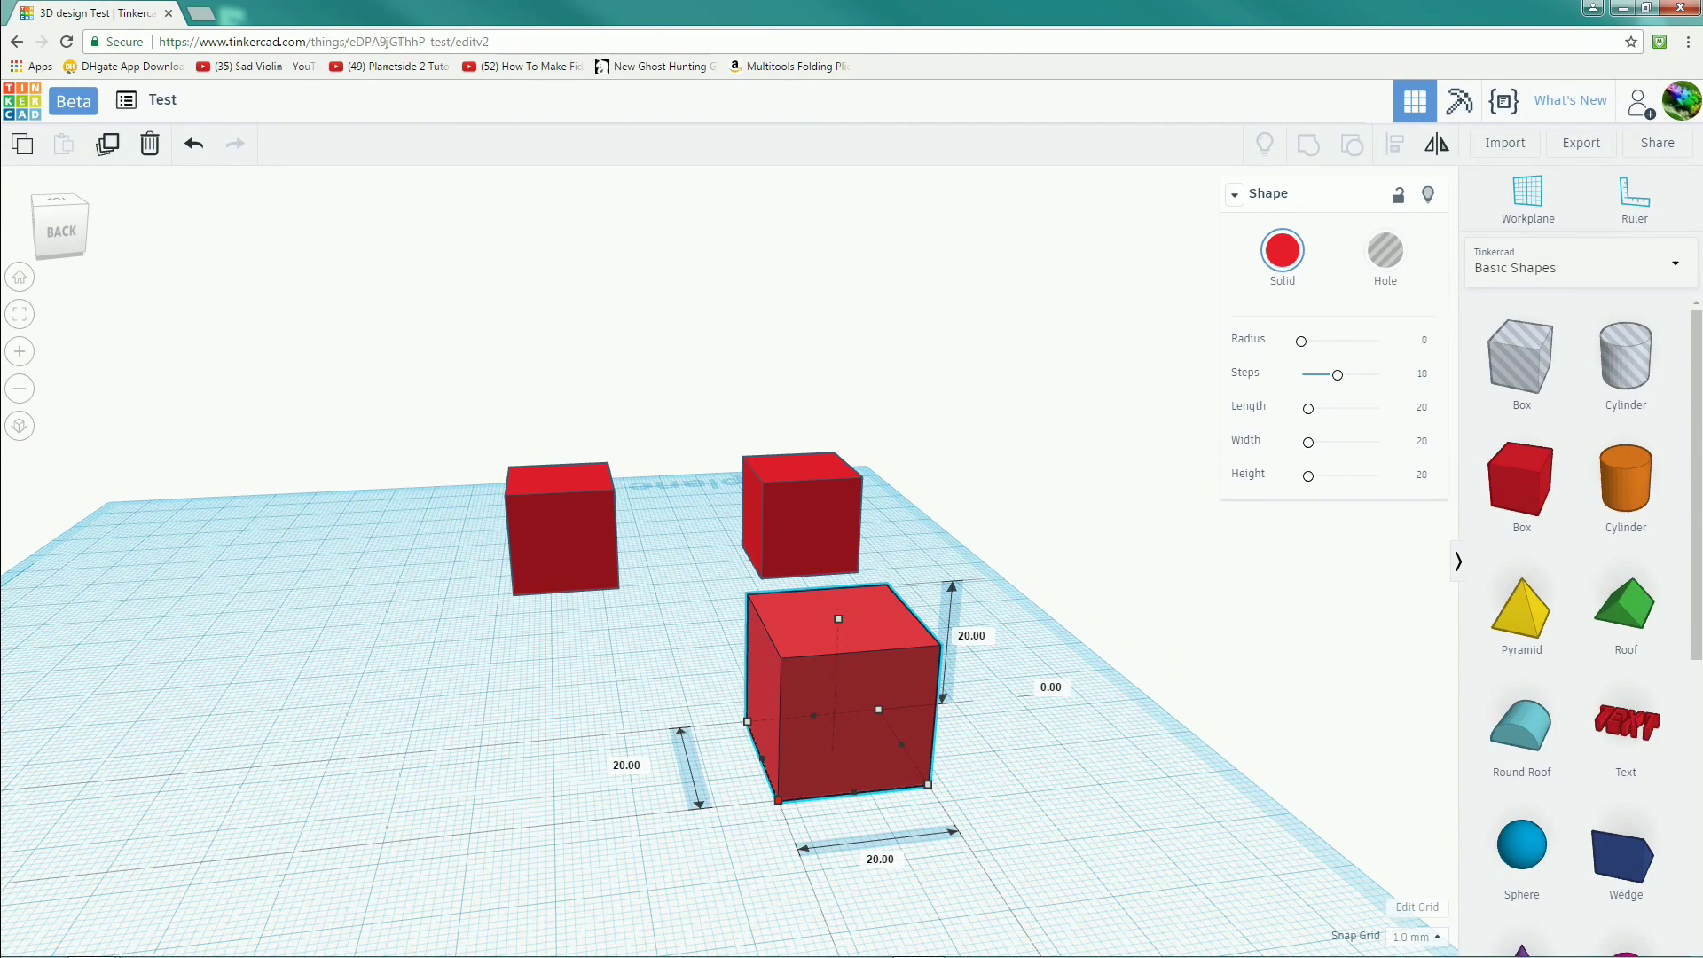
left_click_drag(838, 747, 858, 711, "shift")
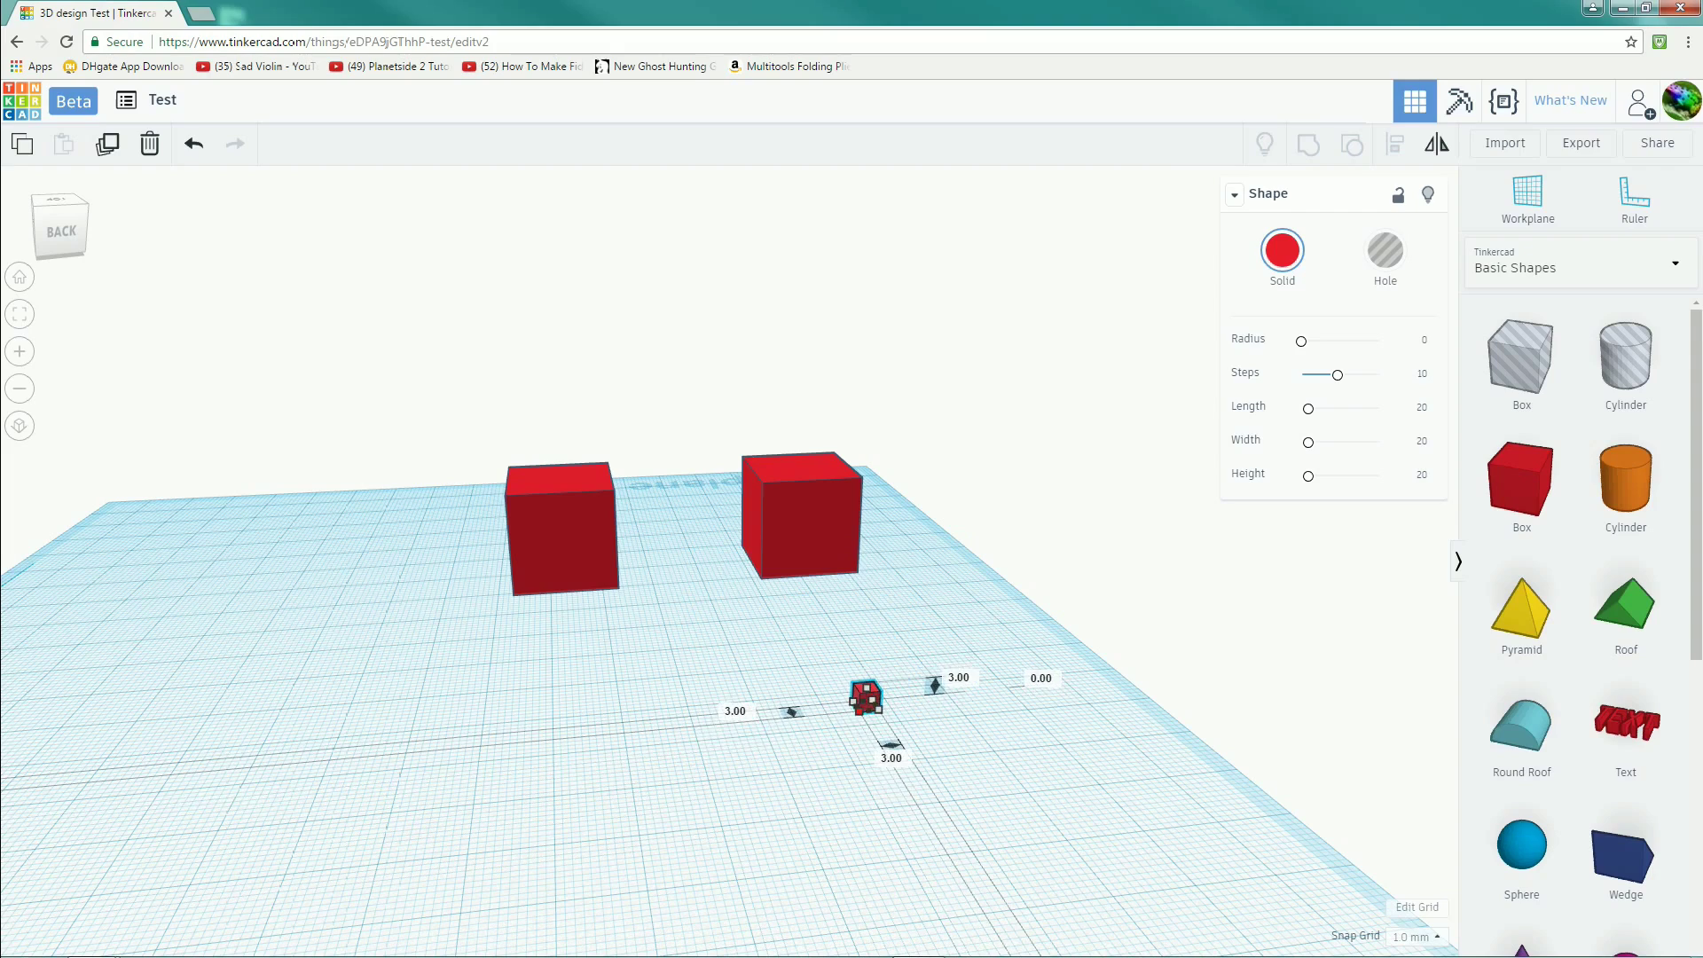
left_click_drag(610, 734, 895, 838)
left_click_drag(717, 735, 841, 742)
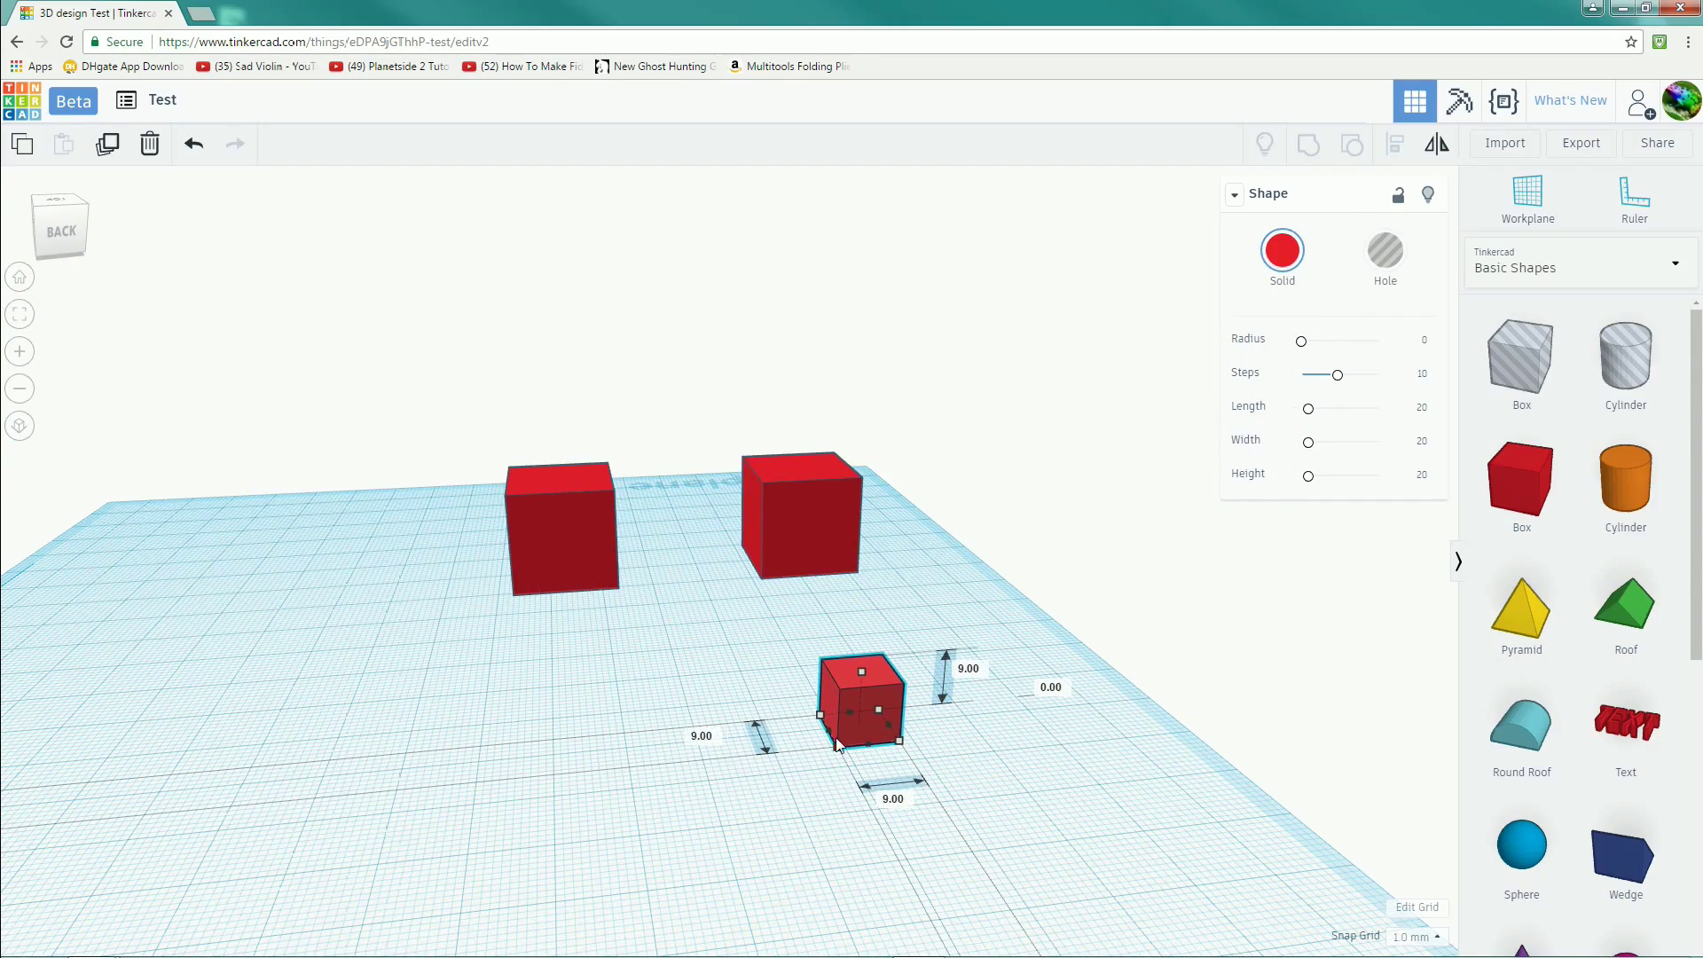
key("Delete")
Scale the box nearer the workplane's side edge proportionally to 16.5 mm per side.
right_click_drag(846, 754, 949, 811)
left_click(827, 543)
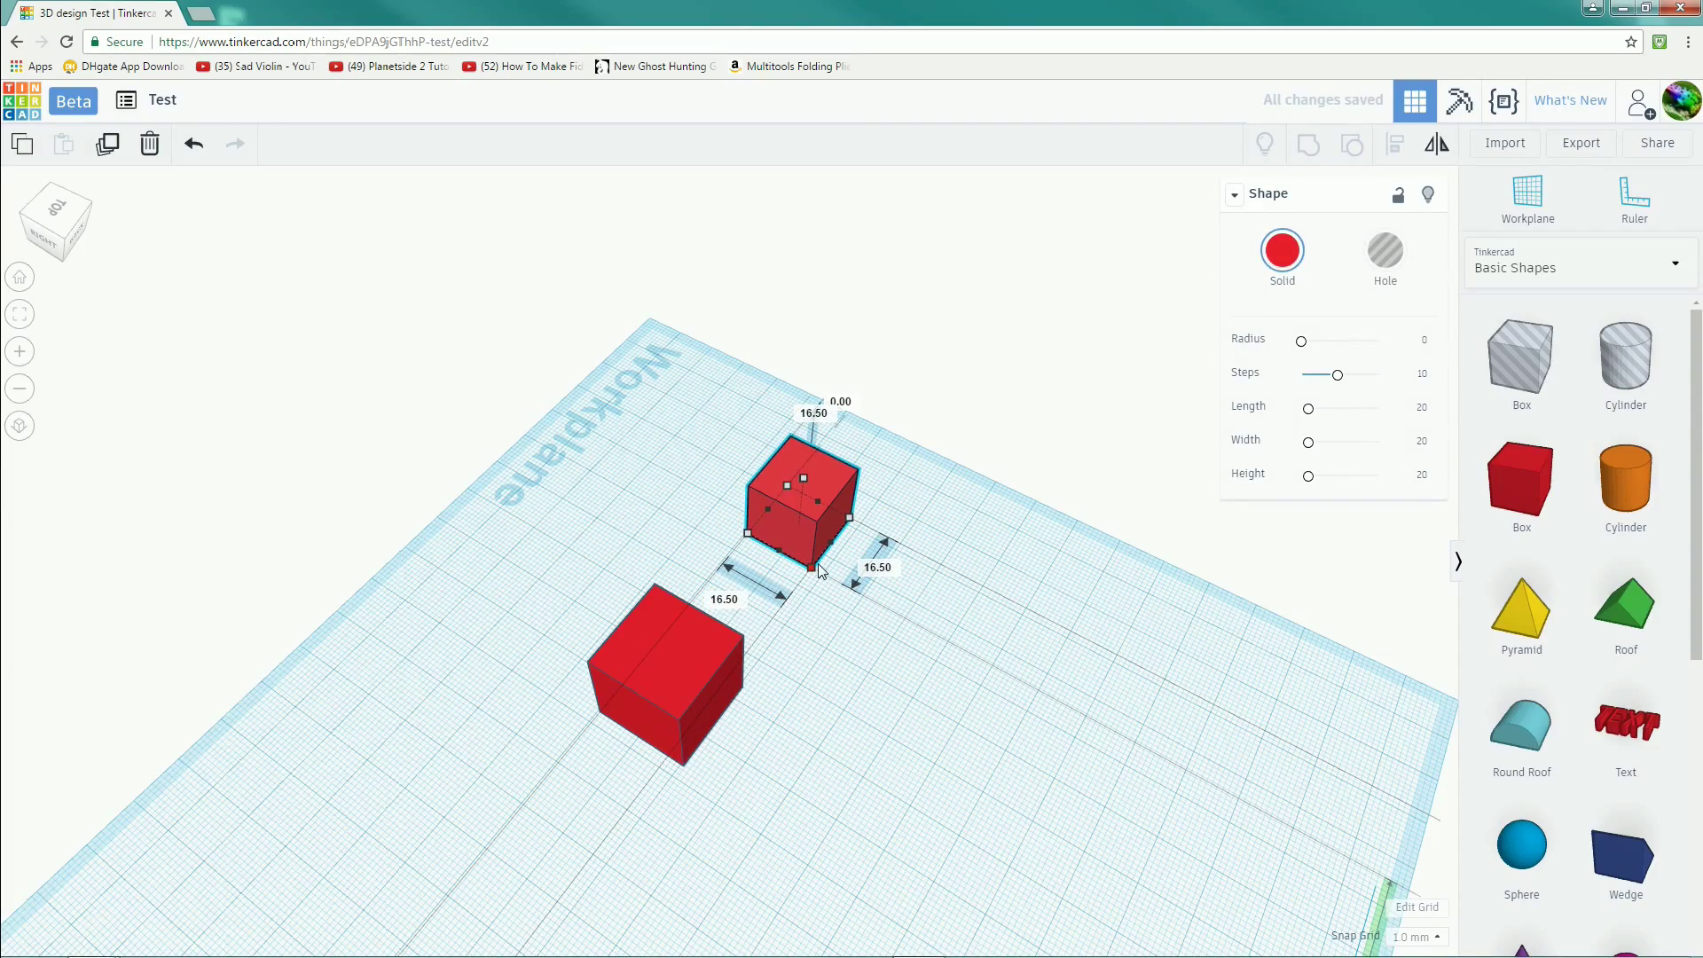
right_click_drag(1240, 763, 760, 665)
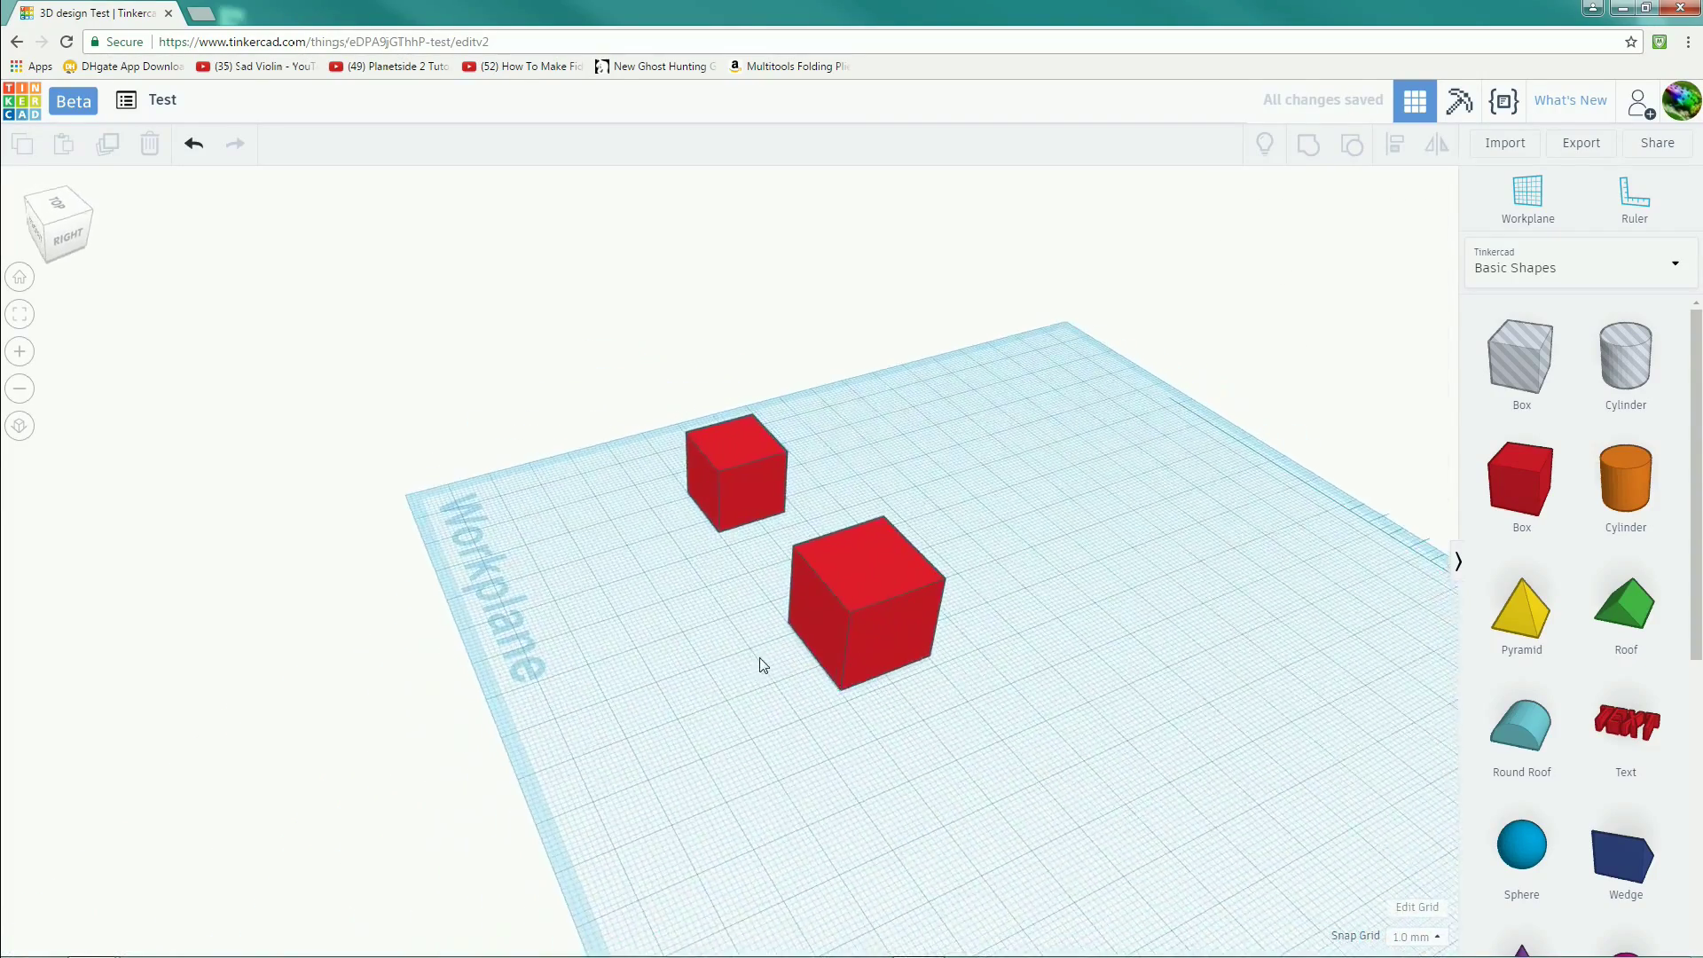
Align the small and large boxes on their centres from front to back.
right_click_drag(830, 614, 1134, 705)
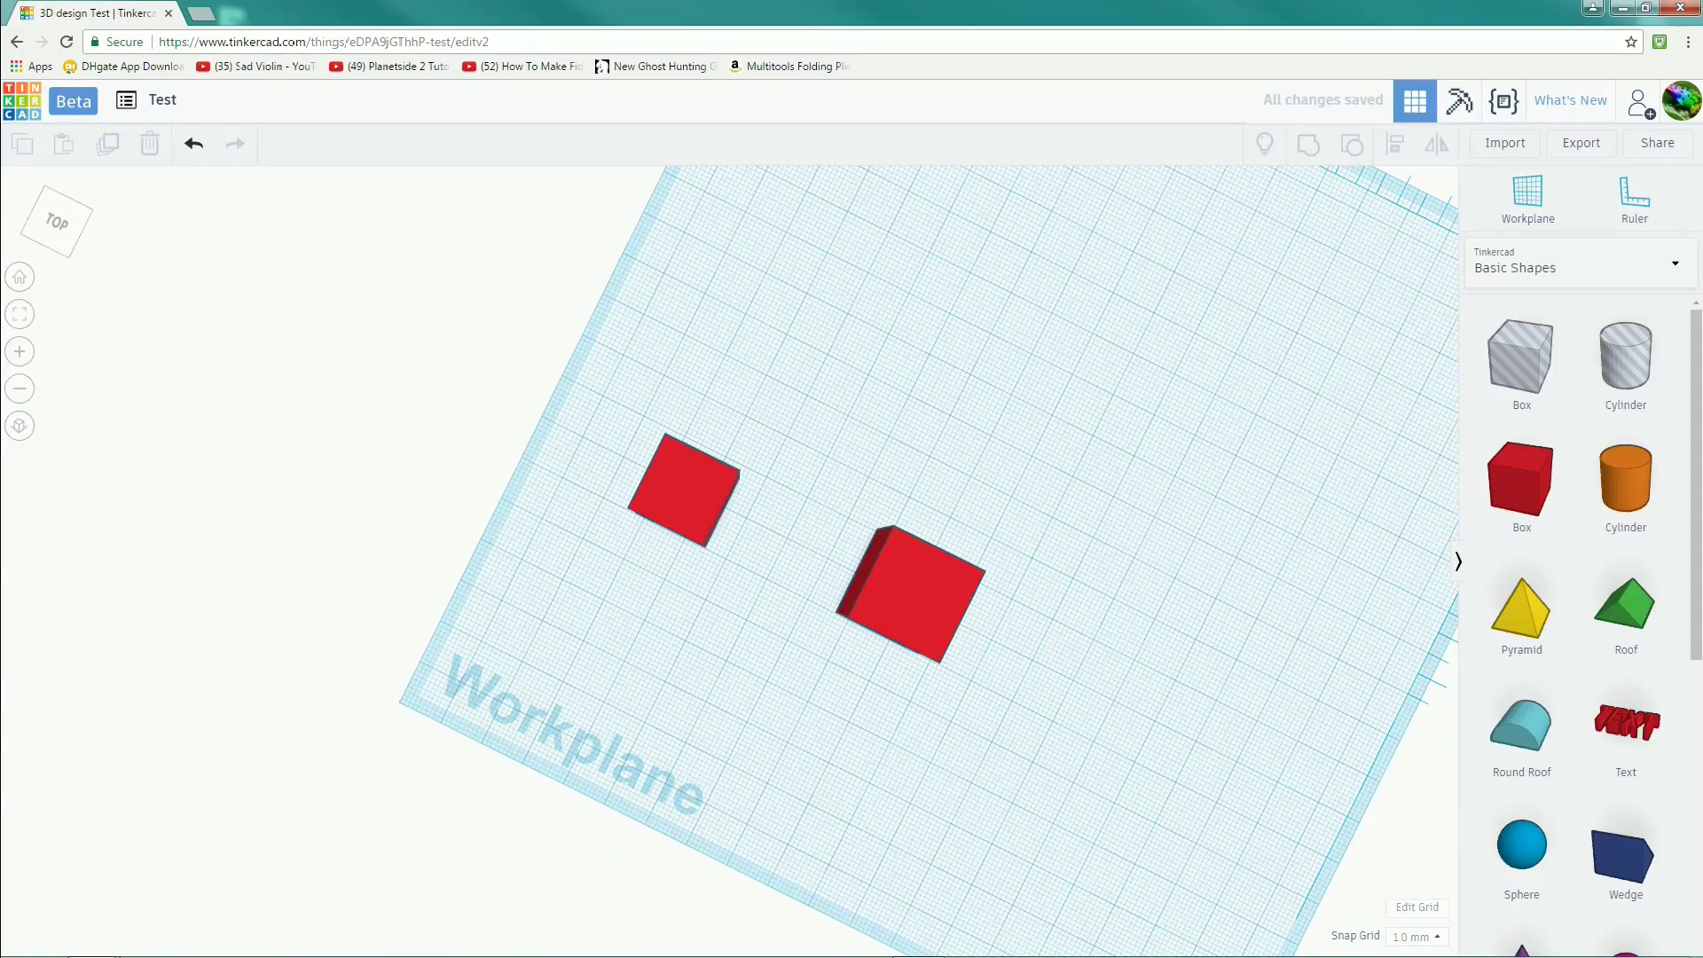
left_click_drag(1098, 726, 1098, 723)
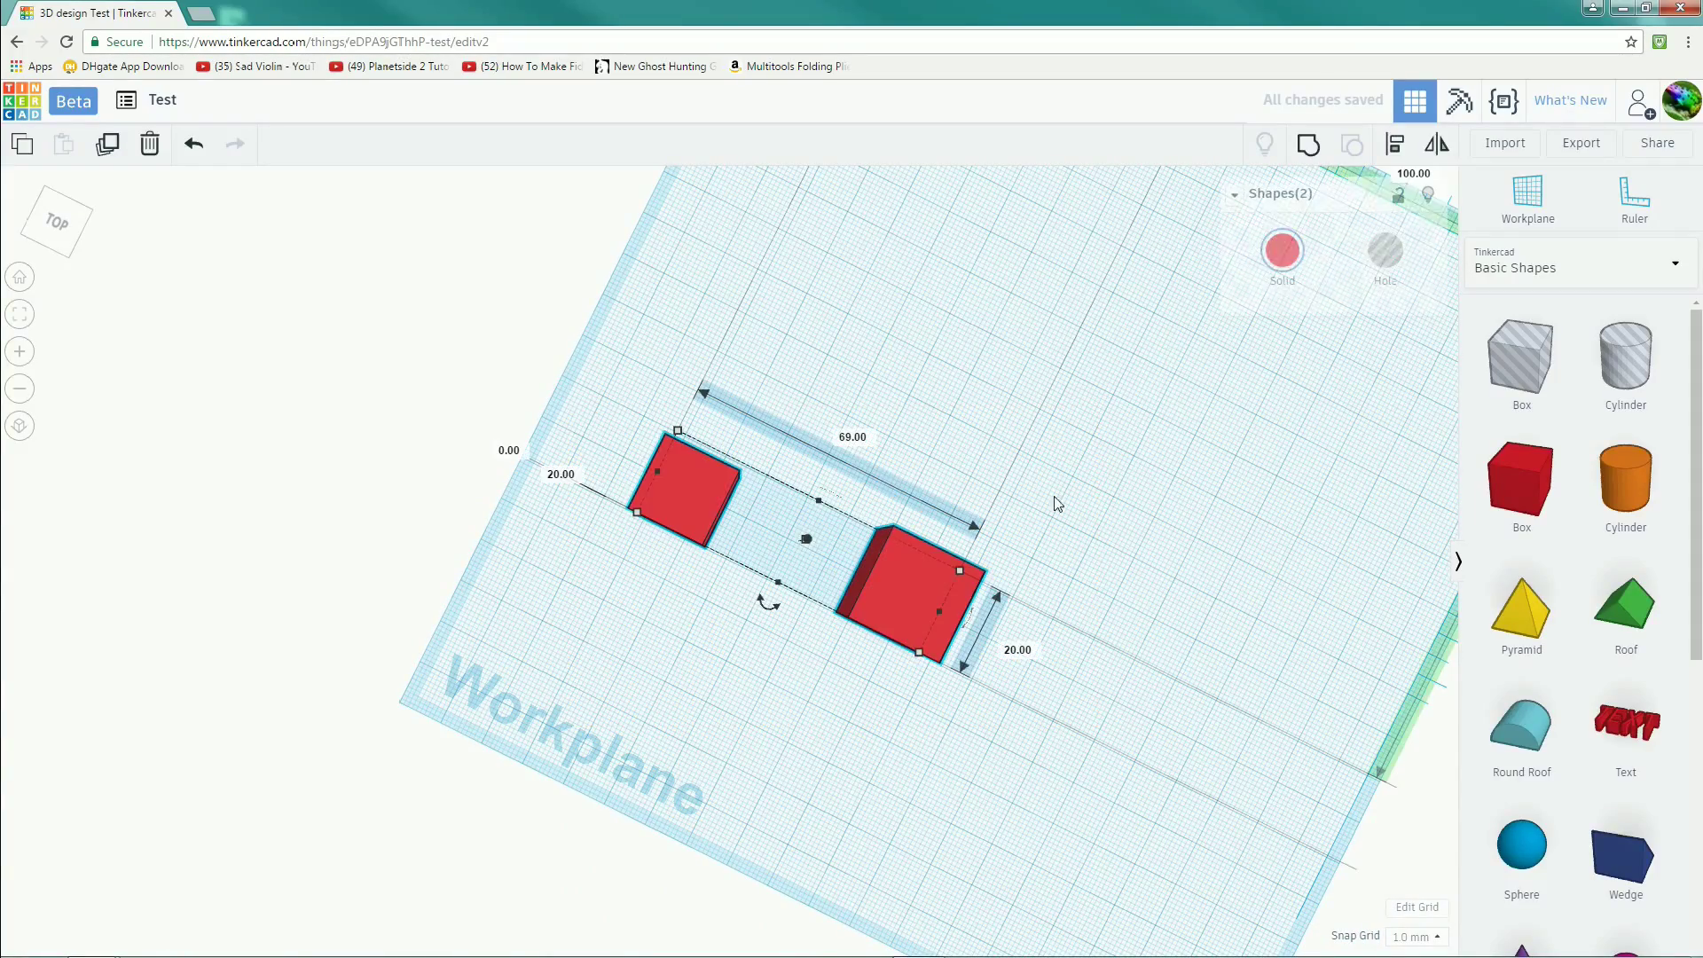
left_click(1394, 148)
right_click_drag(1015, 460, 740, 575)
left_click(750, 729)
Turn the 16.5 mm box into a hole.
right_click_drag(674, 503, 707, 620)
right_click_drag(745, 361, 788, 760)
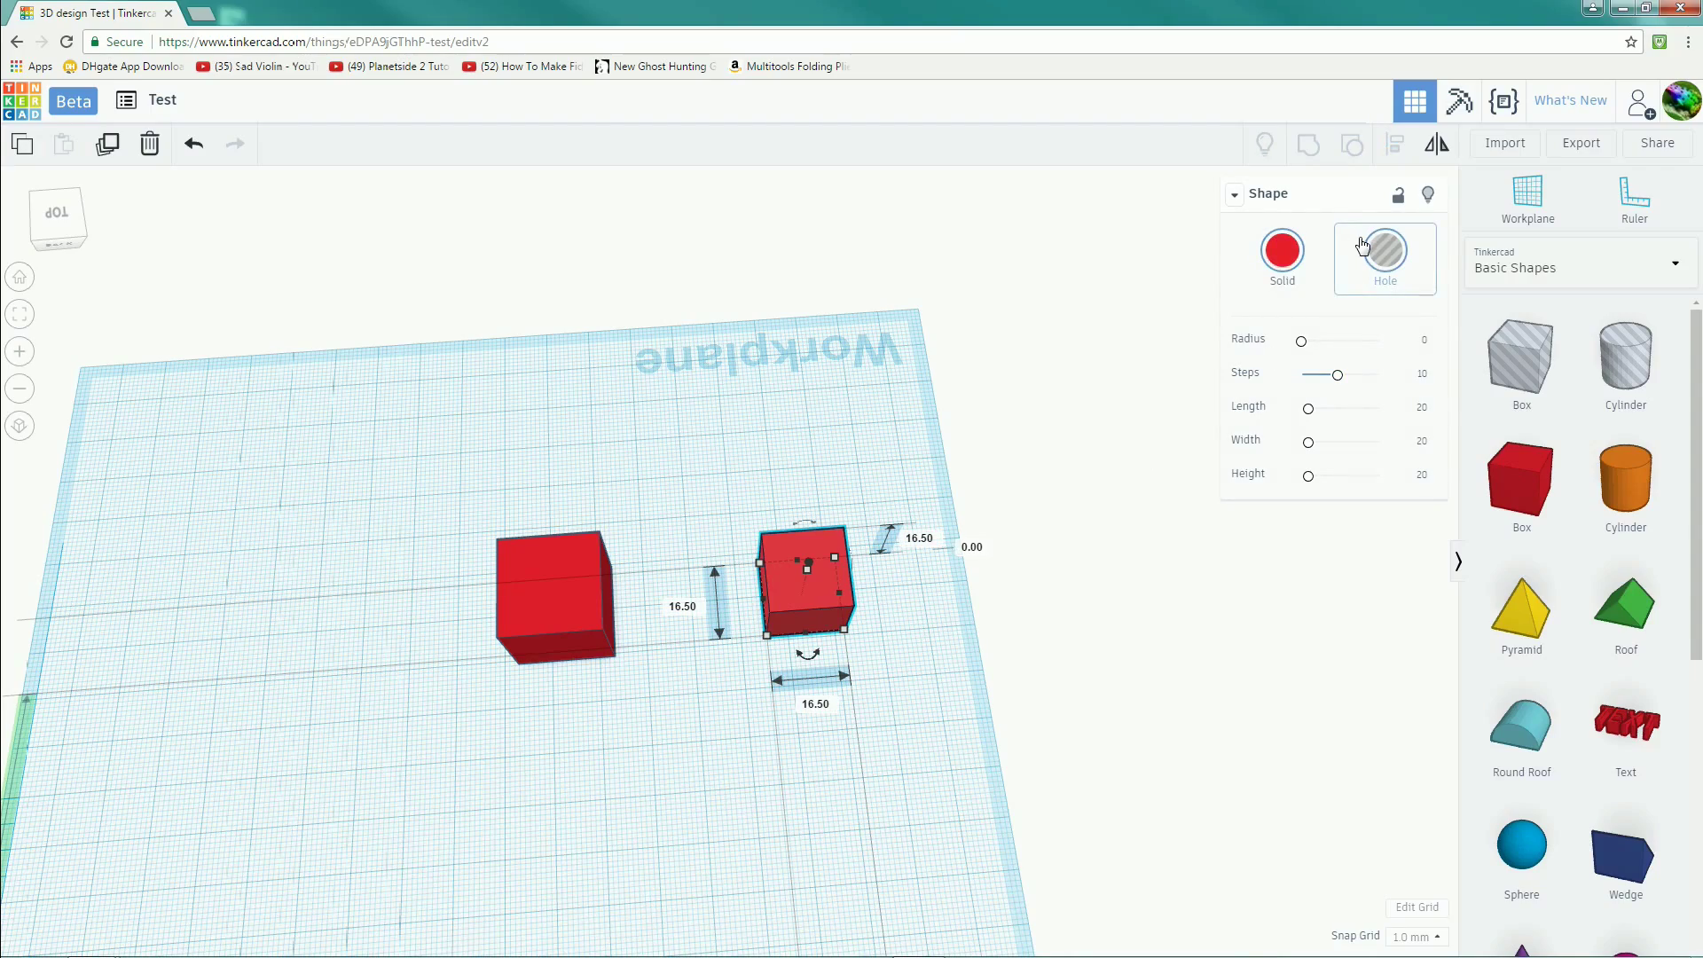
left_click(858, 750)
Select the solid box and the hole and align them on their centres so the hole sits inside the box.
left_click_drag(996, 724, 468, 546)
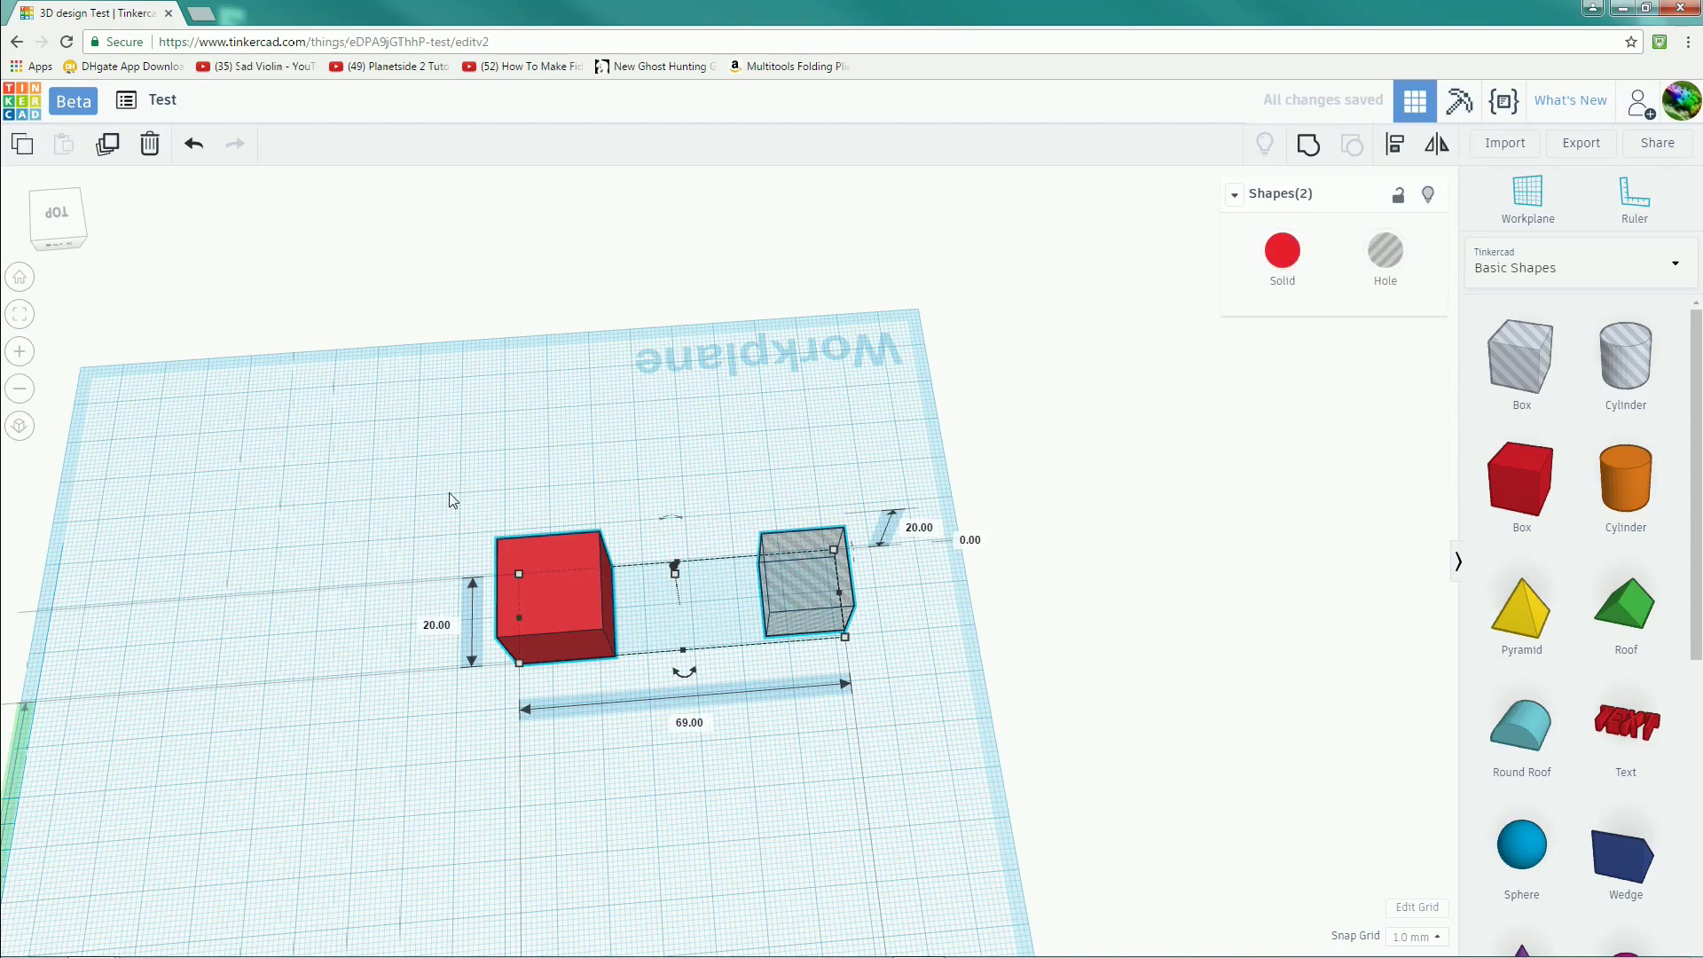
right_click_drag(1133, 486, 933, 700)
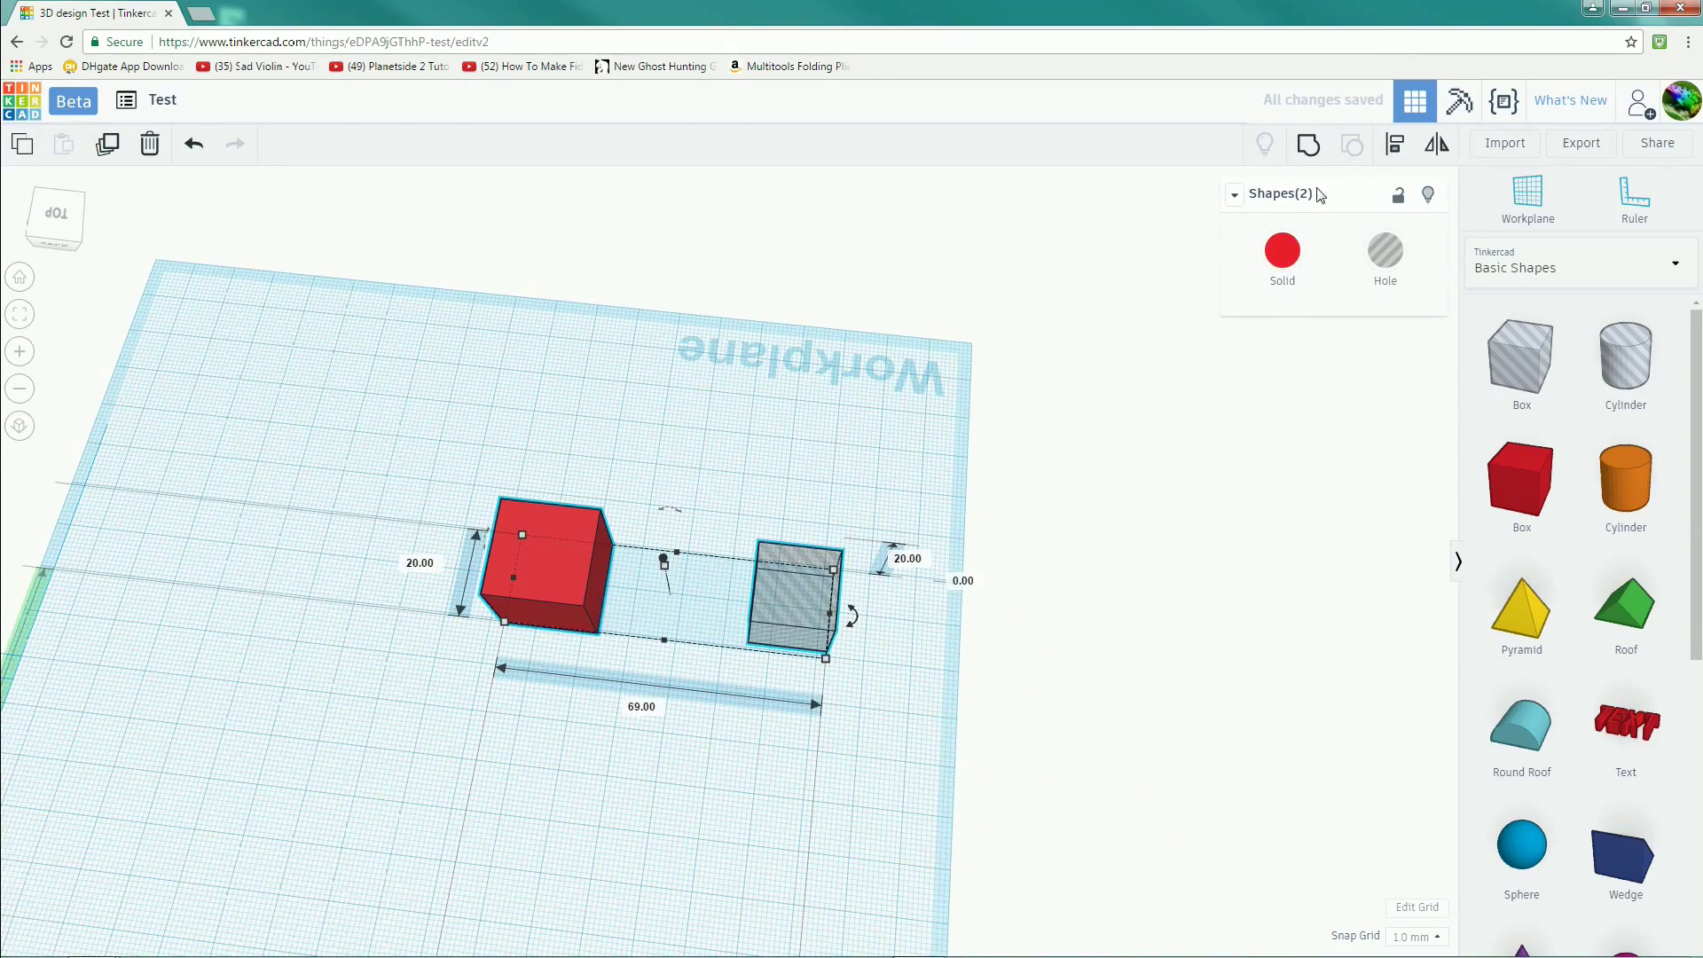
right_click_drag(710, 692, 698, 632)
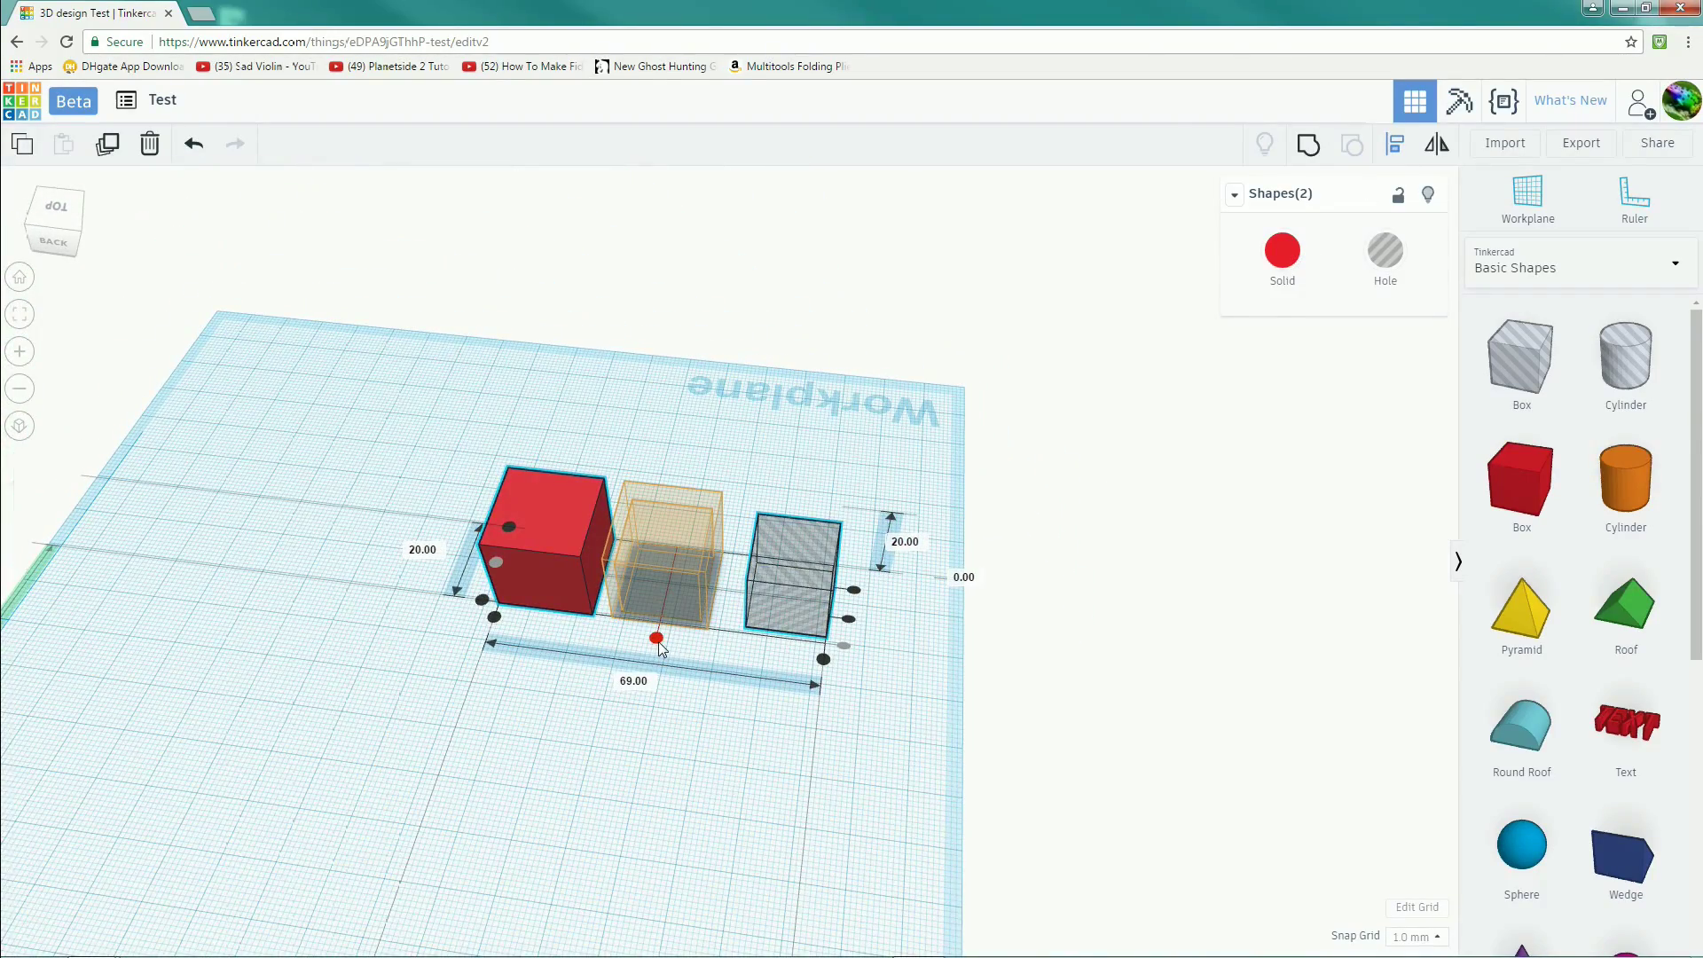
right_click_drag(658, 641, 621, 749)
left_click(885, 755)
right_click_drag(885, 756, 745, 864)
right_click_drag(937, 725, 908, 683)
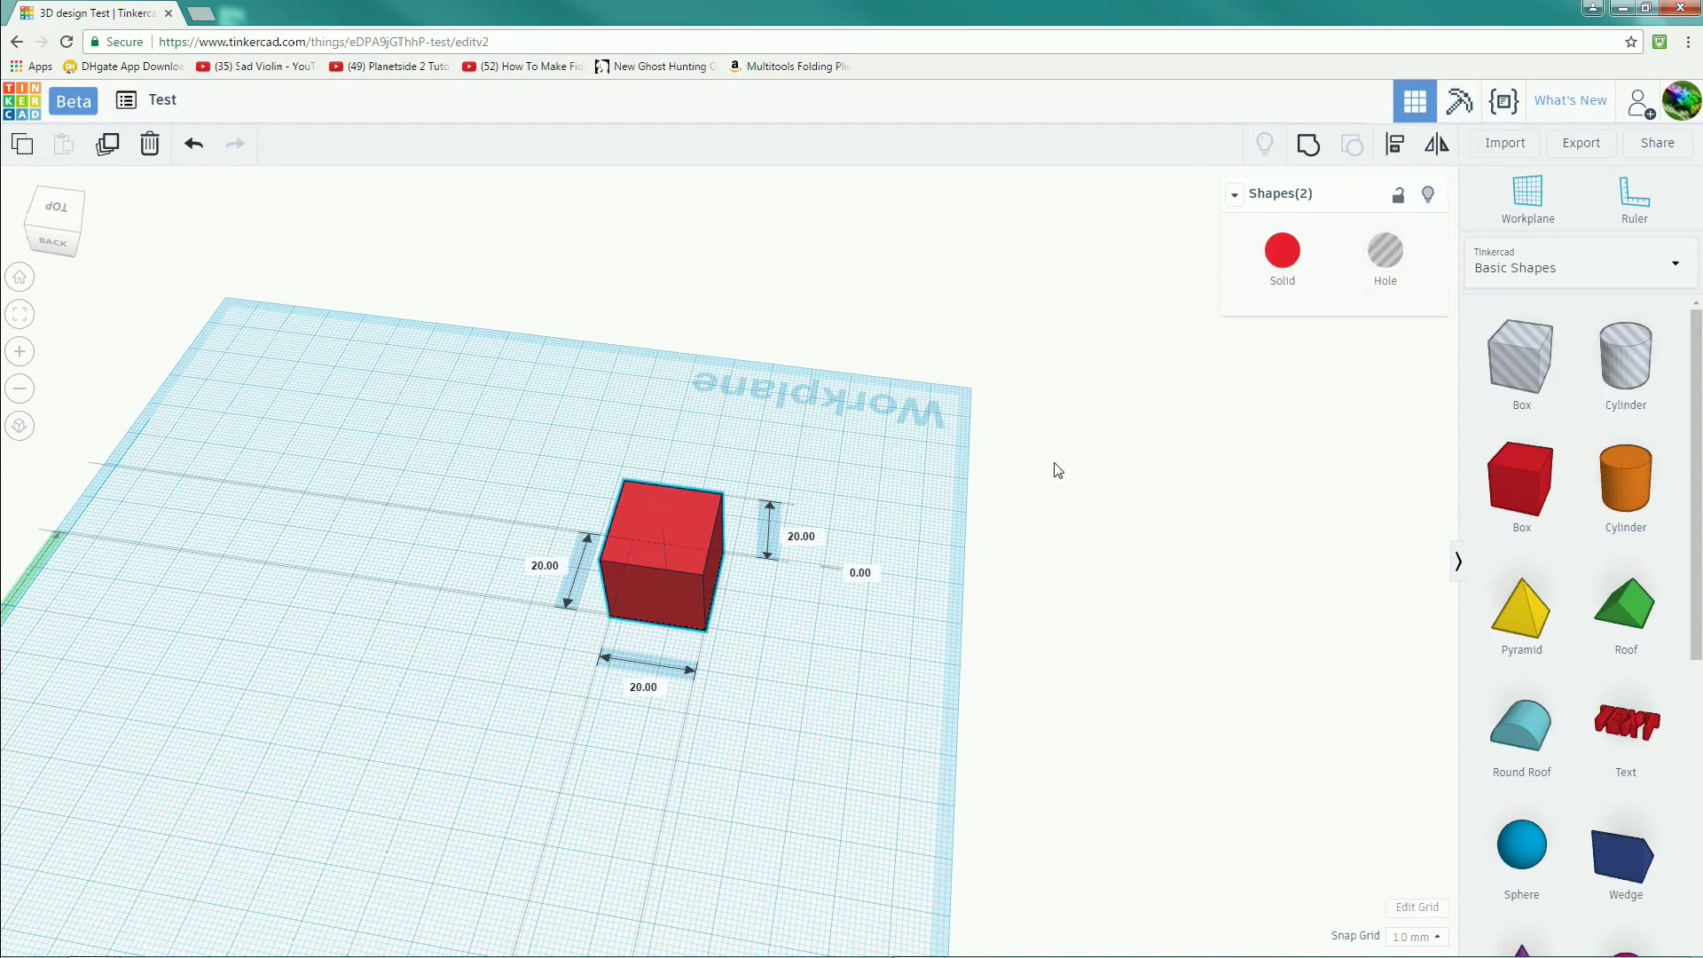
Group the solid box with the hole inside it to cut a hollow, and inspect the interior.
right_click_drag(1029, 476, 1354, 170)
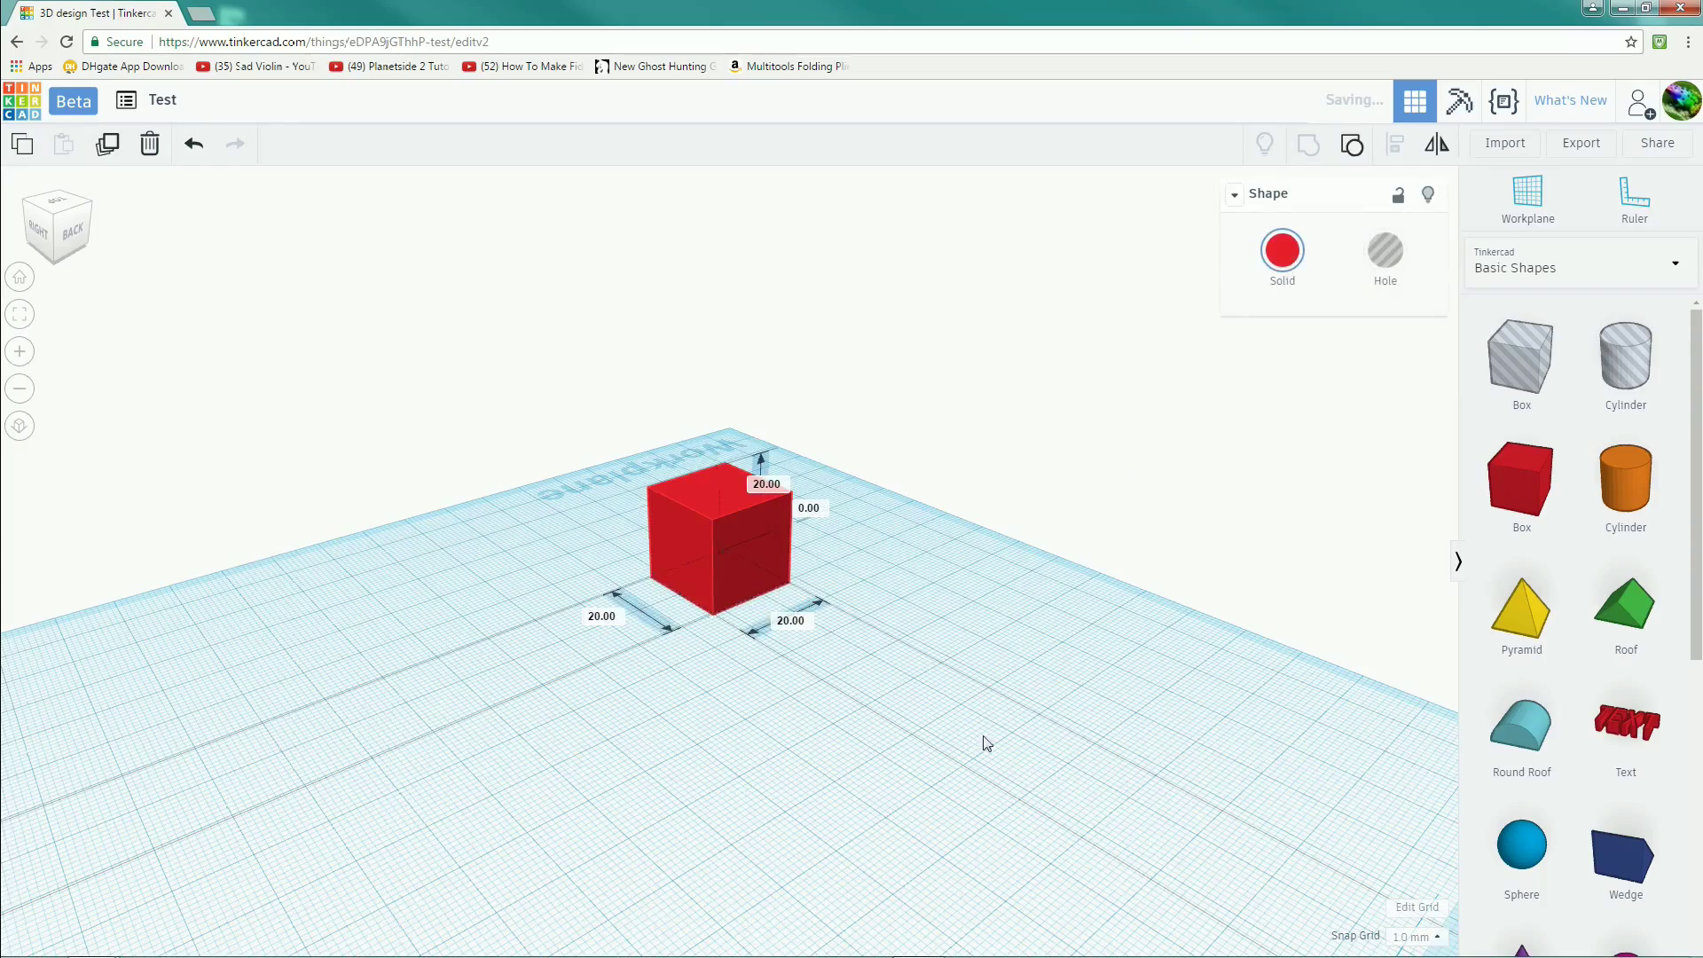
left_click(988, 487)
scroll(996, 494, "up", 3)
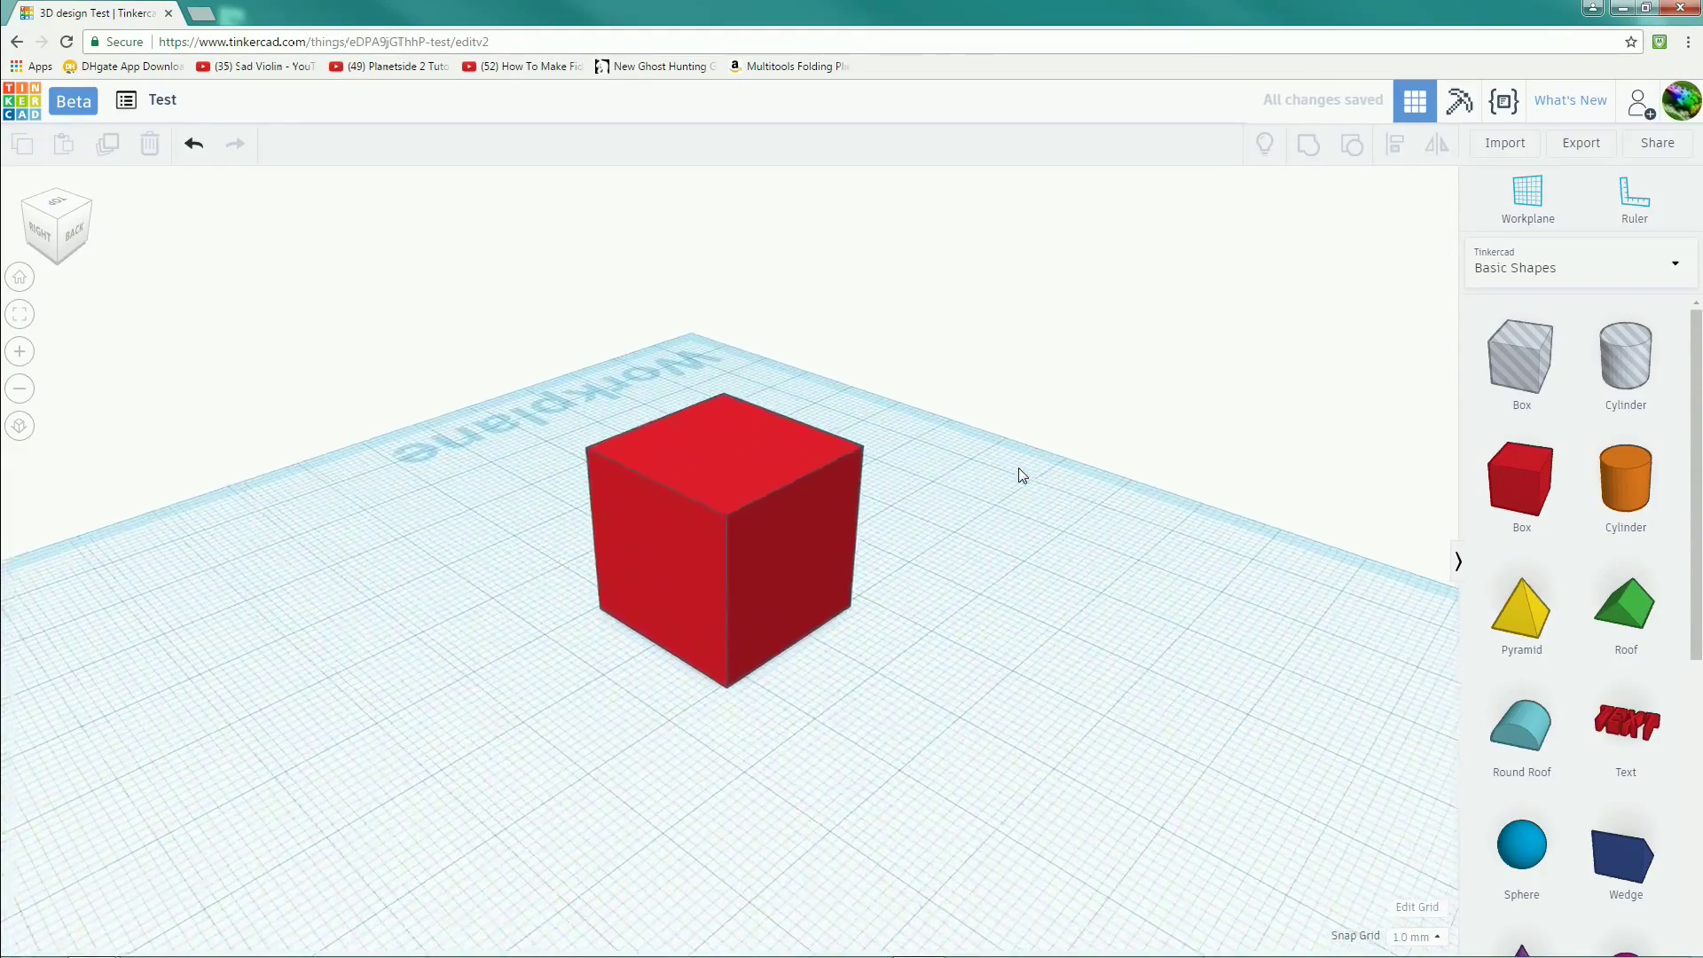
scroll(1018, 466, "up", 10)
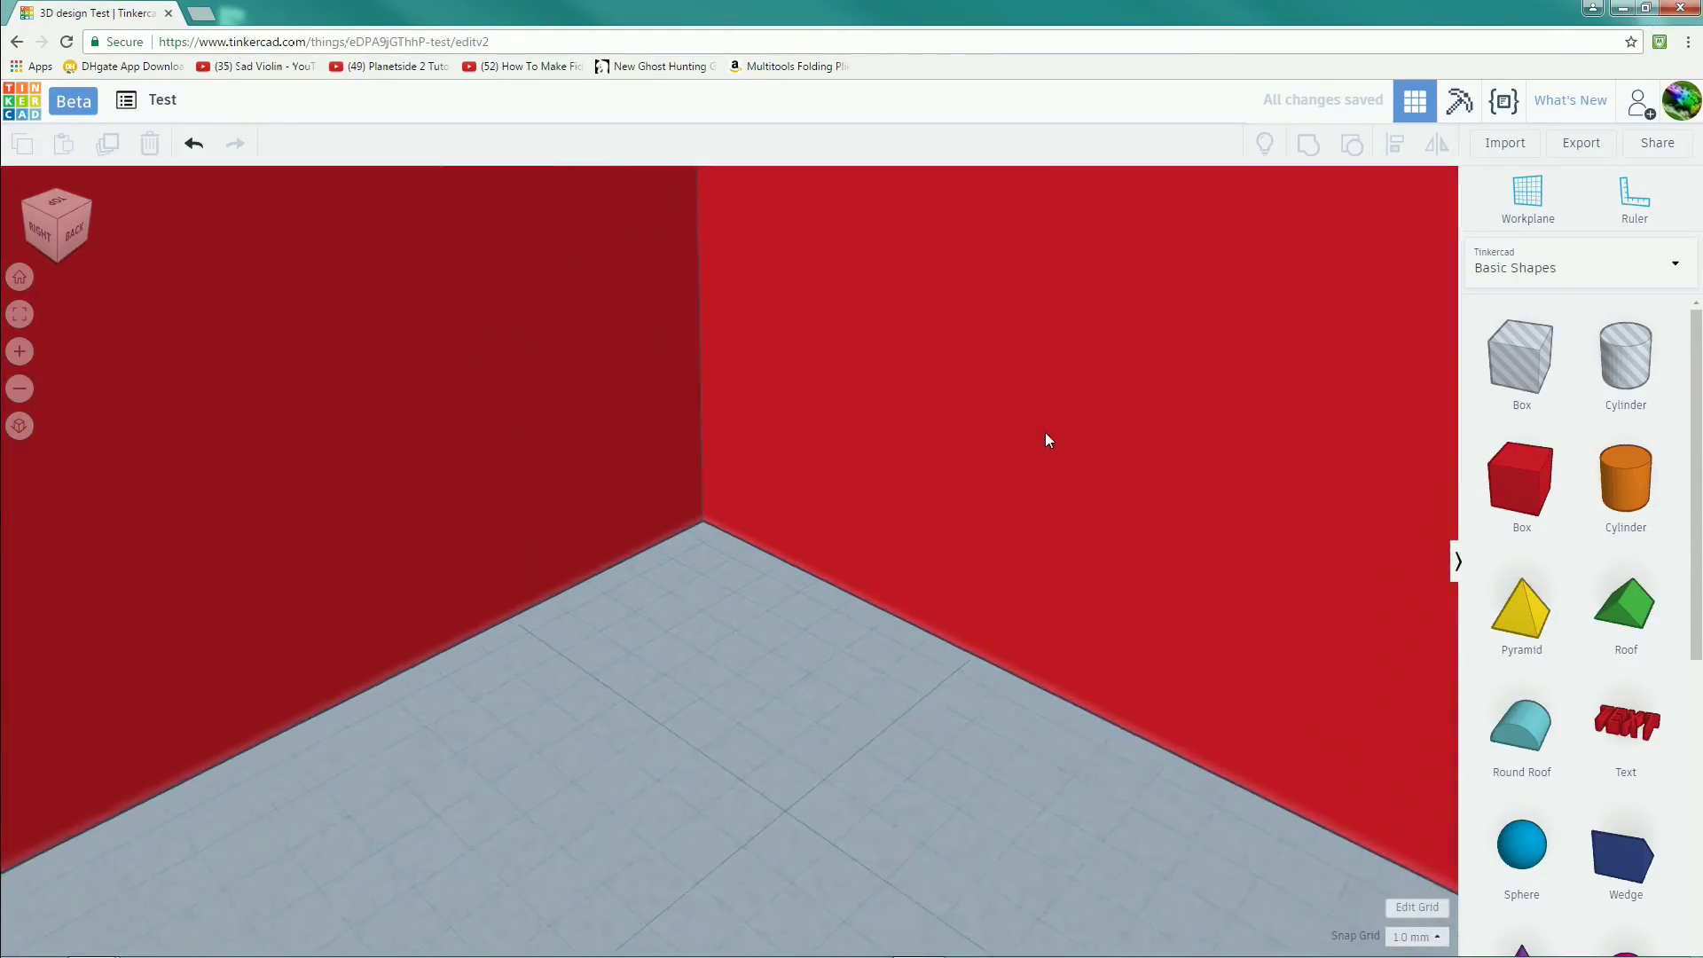
right_click_drag(949, 508, 724, 664)
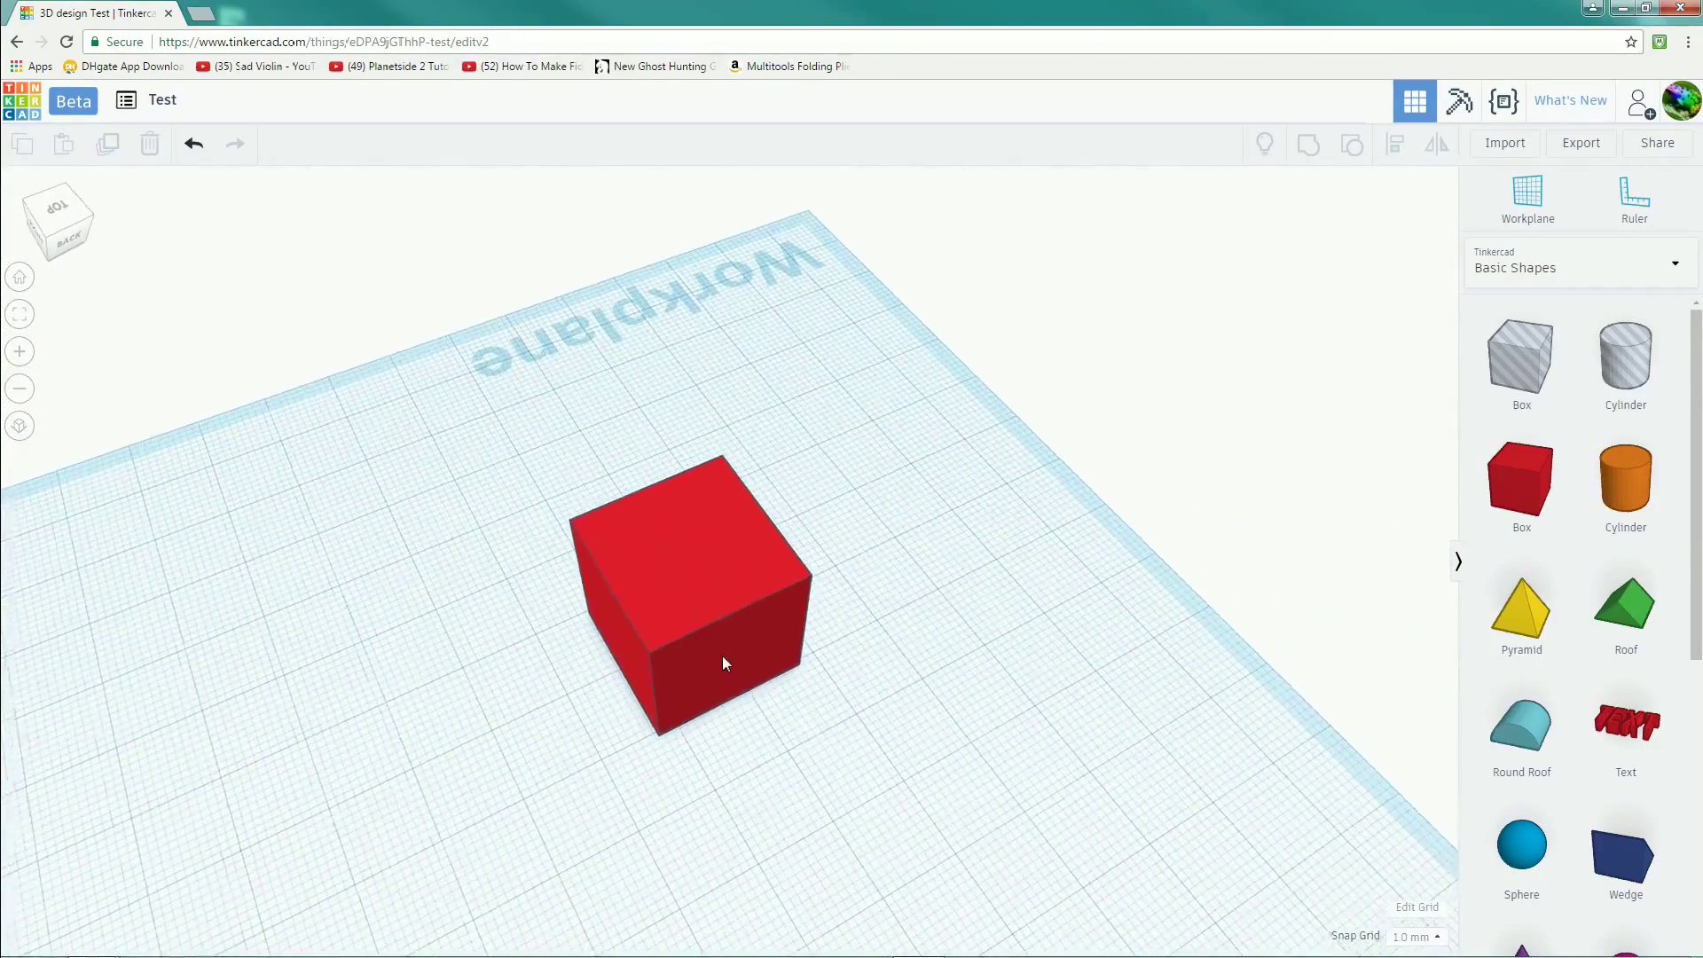
Separate the hole from the box again and realign the two shapes on their centres in all three directions.
left_click(726, 665)
left_click(1114, 555)
right_click_drag(1114, 555, 965, 694)
left_click(608, 567)
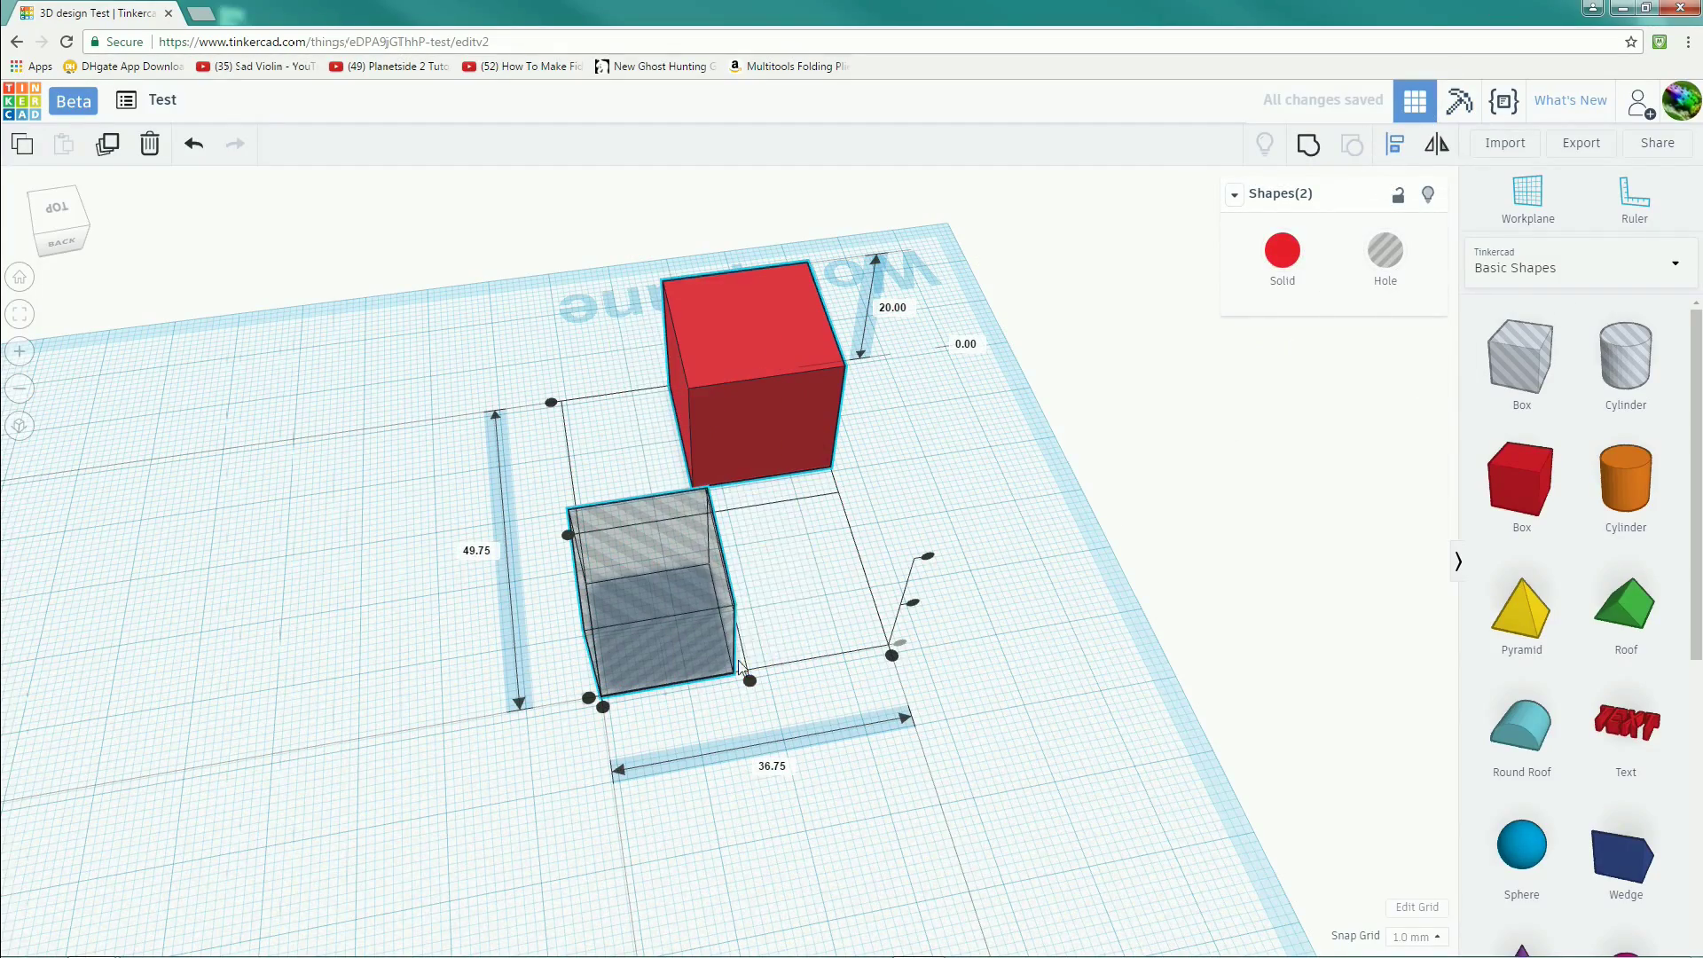
left_click(746, 685)
right_click_drag(741, 684, 1103, 551)
right_click_drag(638, 710, 1071, 456)
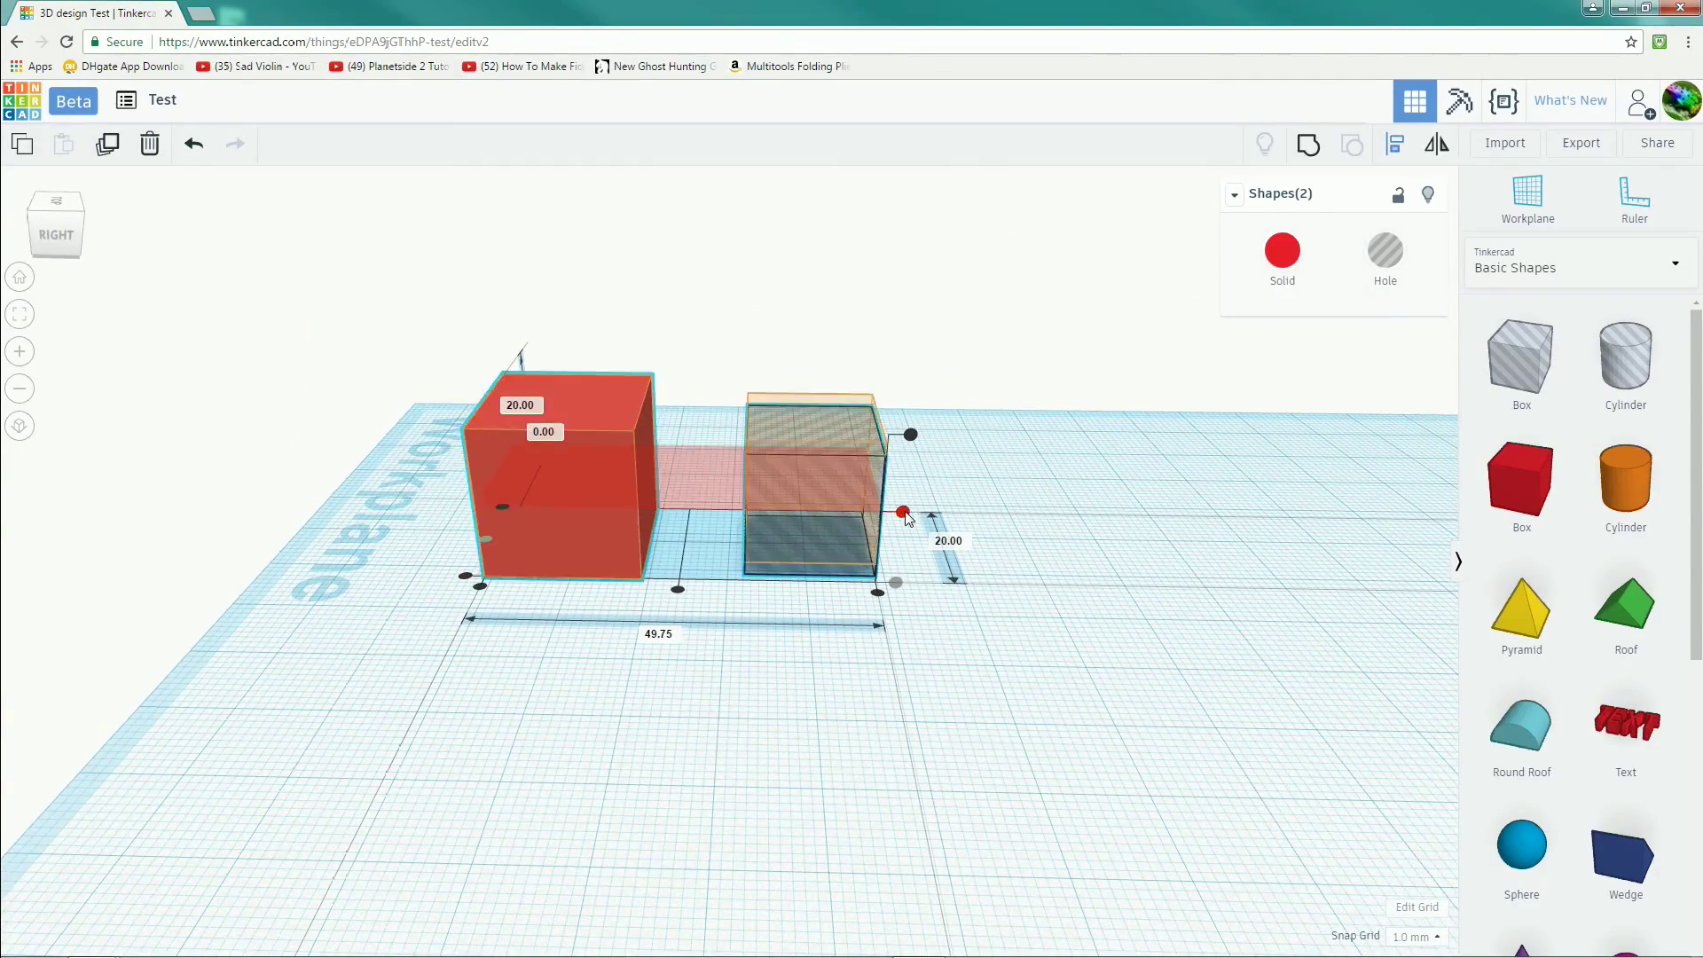
right_click_drag(904, 519, 244, 949)
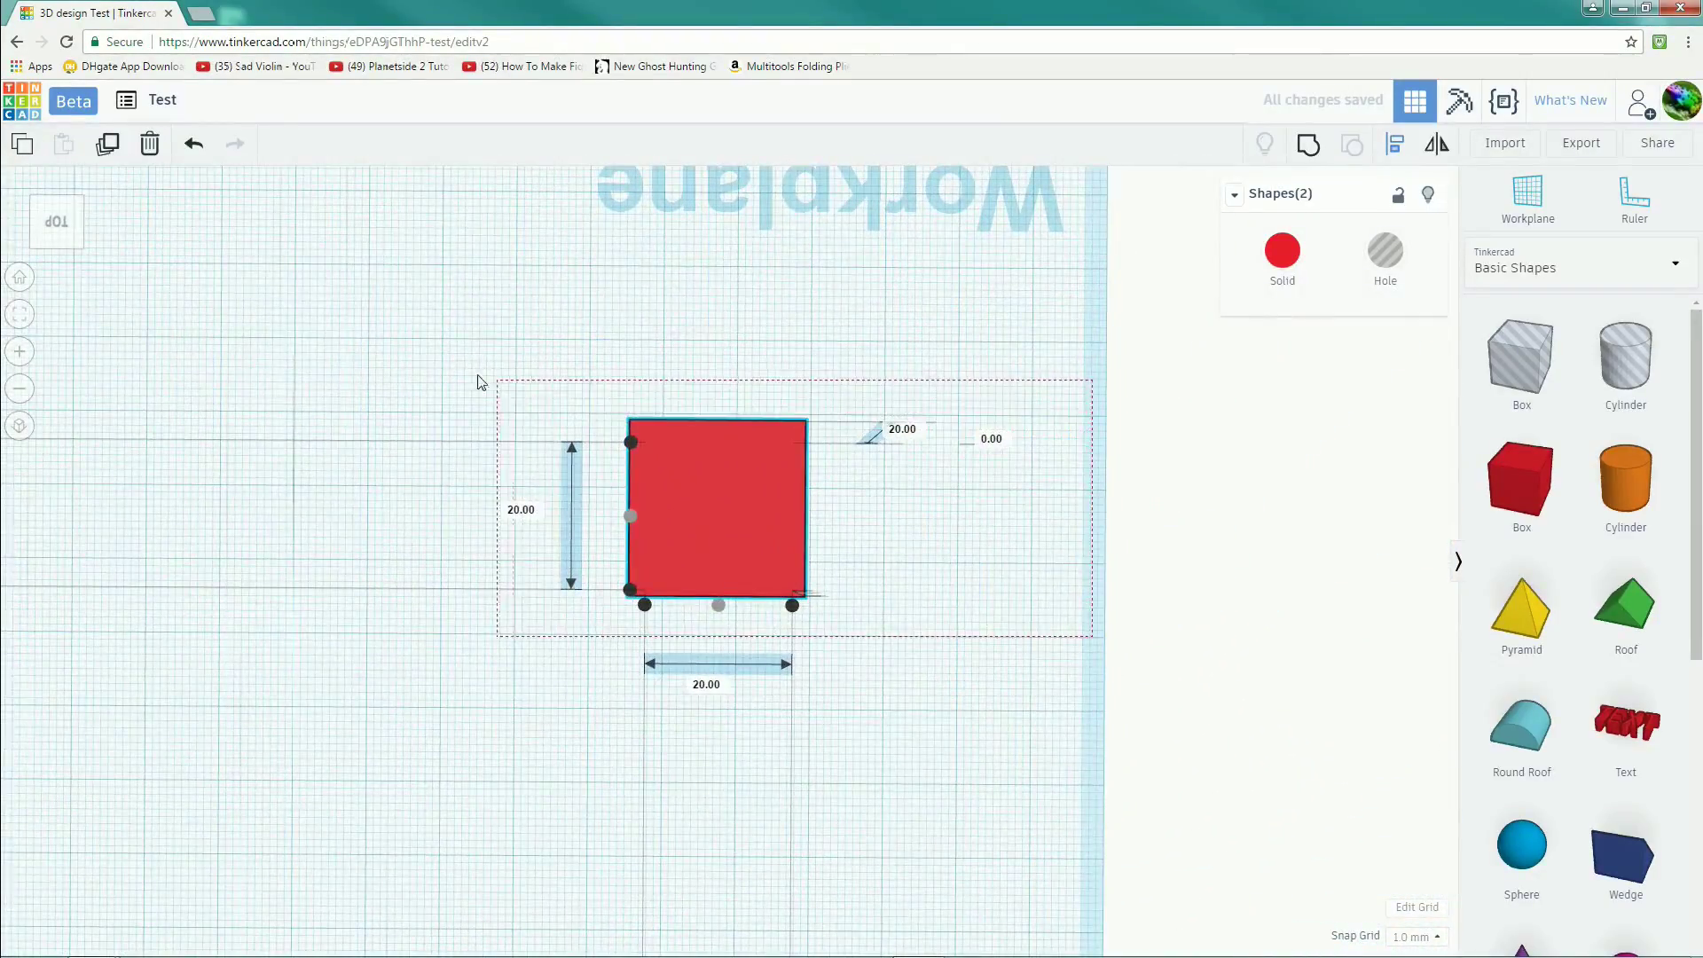
Group the aligned box and hole, and look inside to check the hollow.
left_click(1035, 408)
right_click_drag(1035, 409, 1038, 479)
scroll(1052, 302, "up", 3)
scroll(1046, 470, "up", 8)
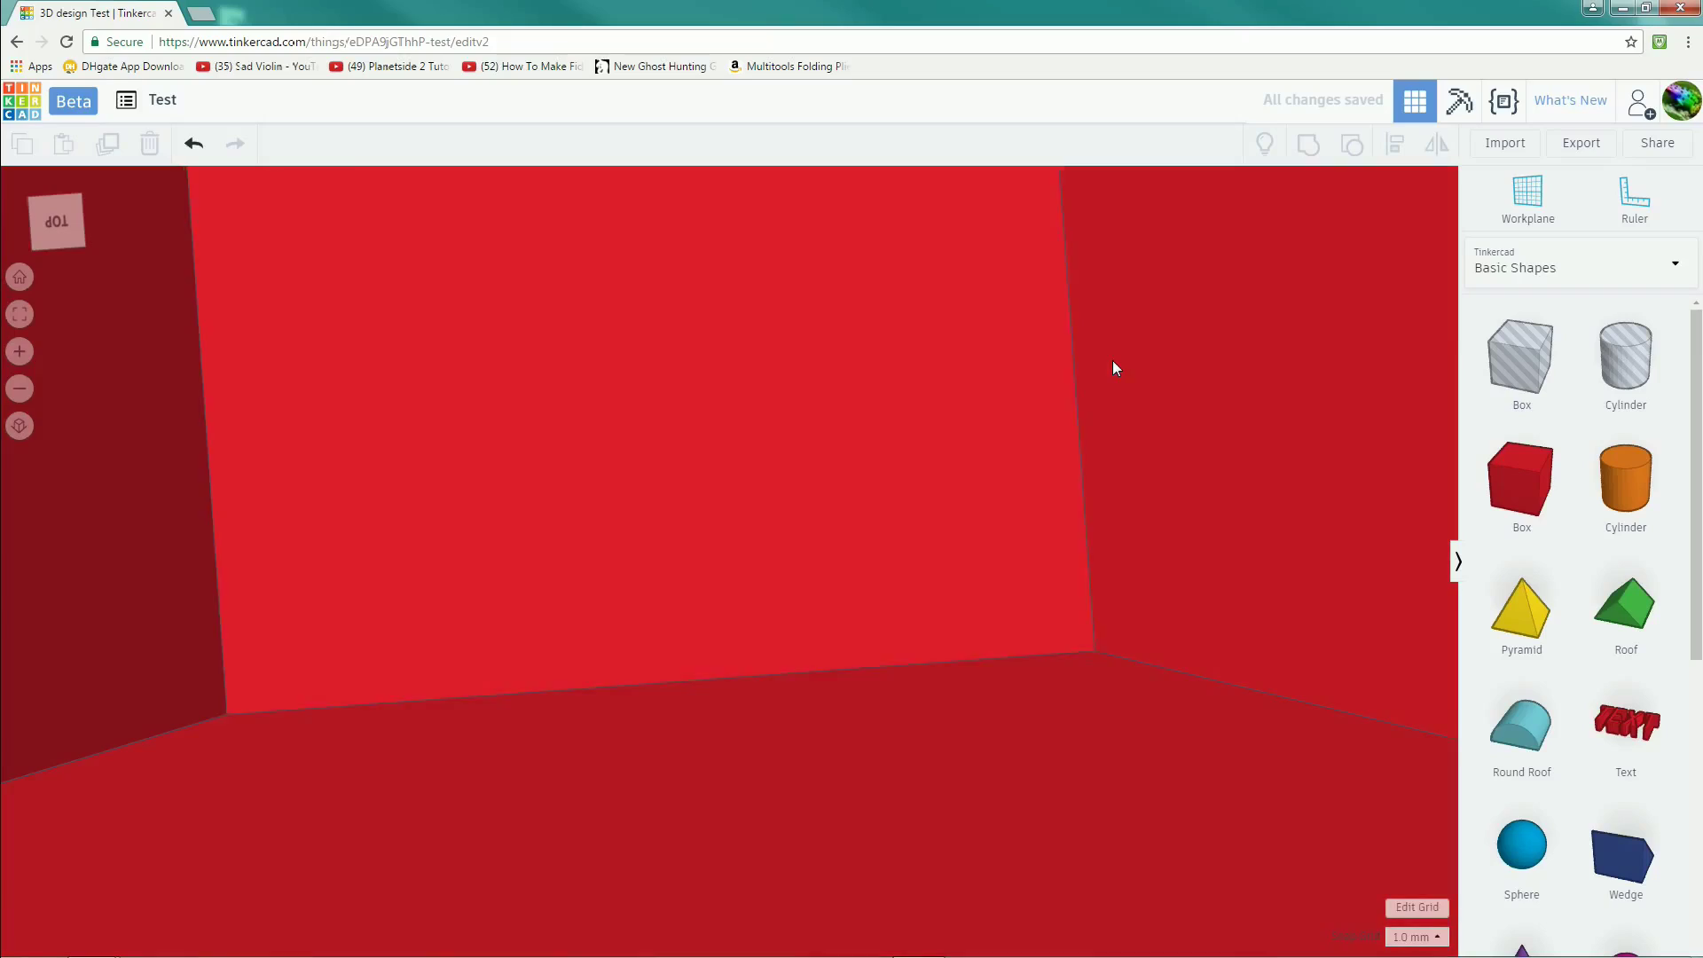
right_click_drag(1115, 367, 929, 299)
scroll(930, 294, "down", 8)
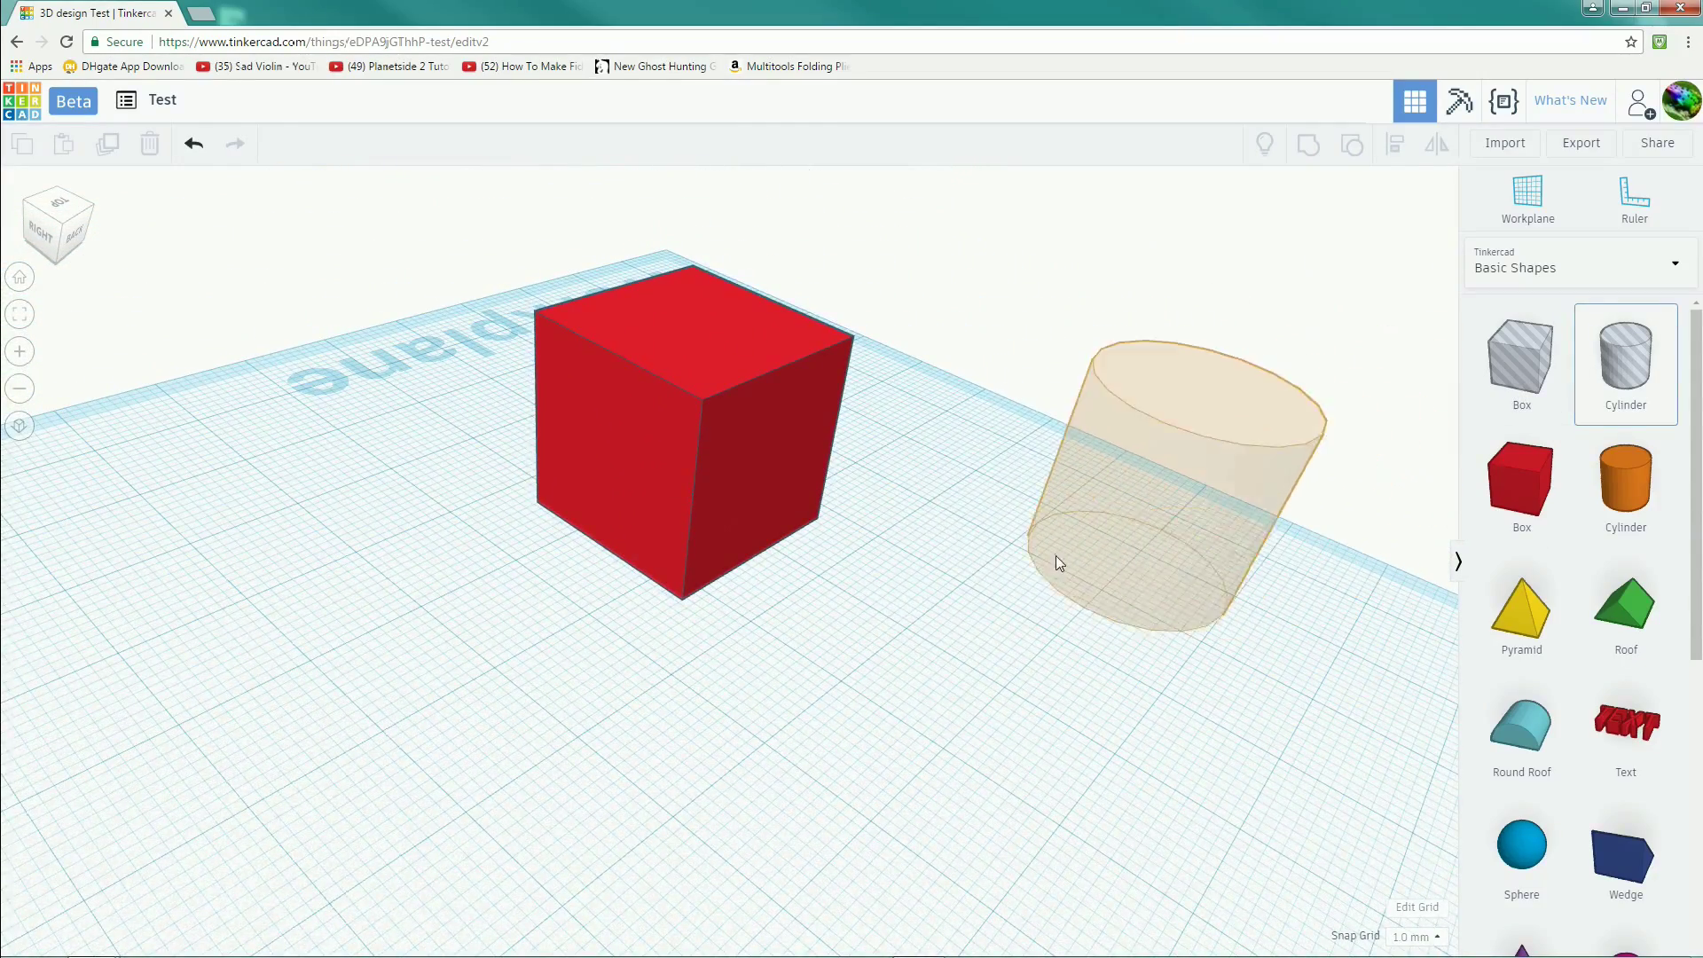
Place a cylinder hole beside the hollow box and rotate it onto its side.
left_click(1075, 555)
right_click_drag(974, 628, 958, 304)
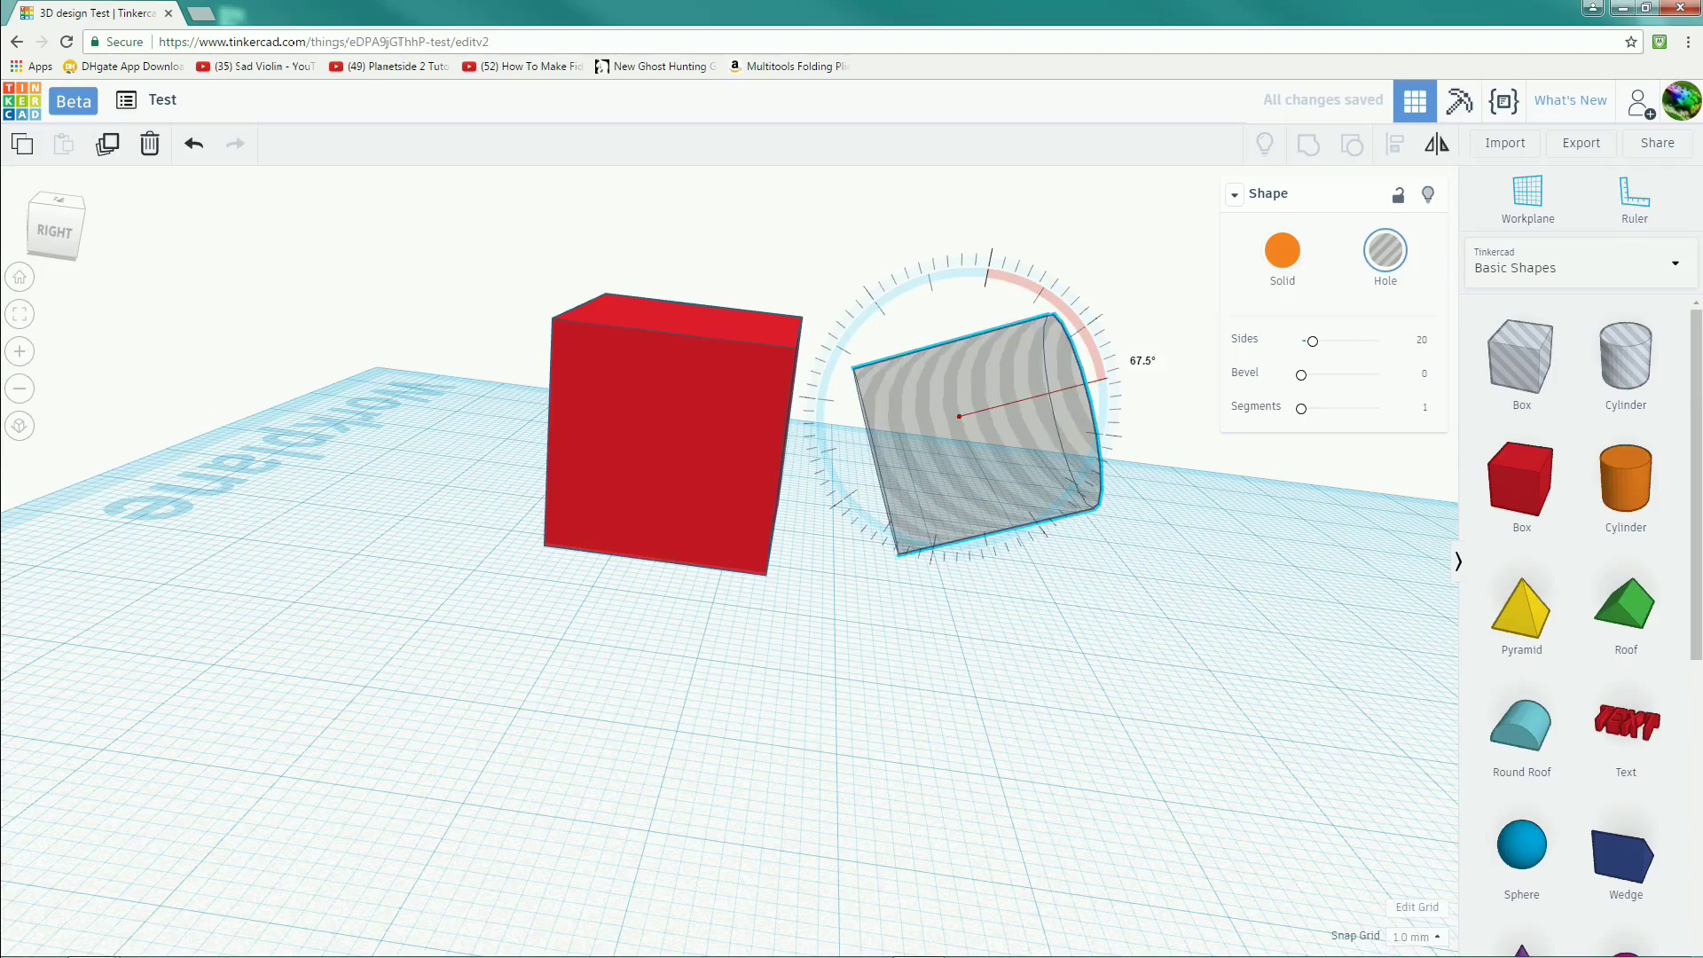
left_click_drag(1077, 408, 1073, 417)
Scale the cylinder hole down proportionally so it is smaller than the box's wall.
right_click_drag(1065, 596, 855, 839)
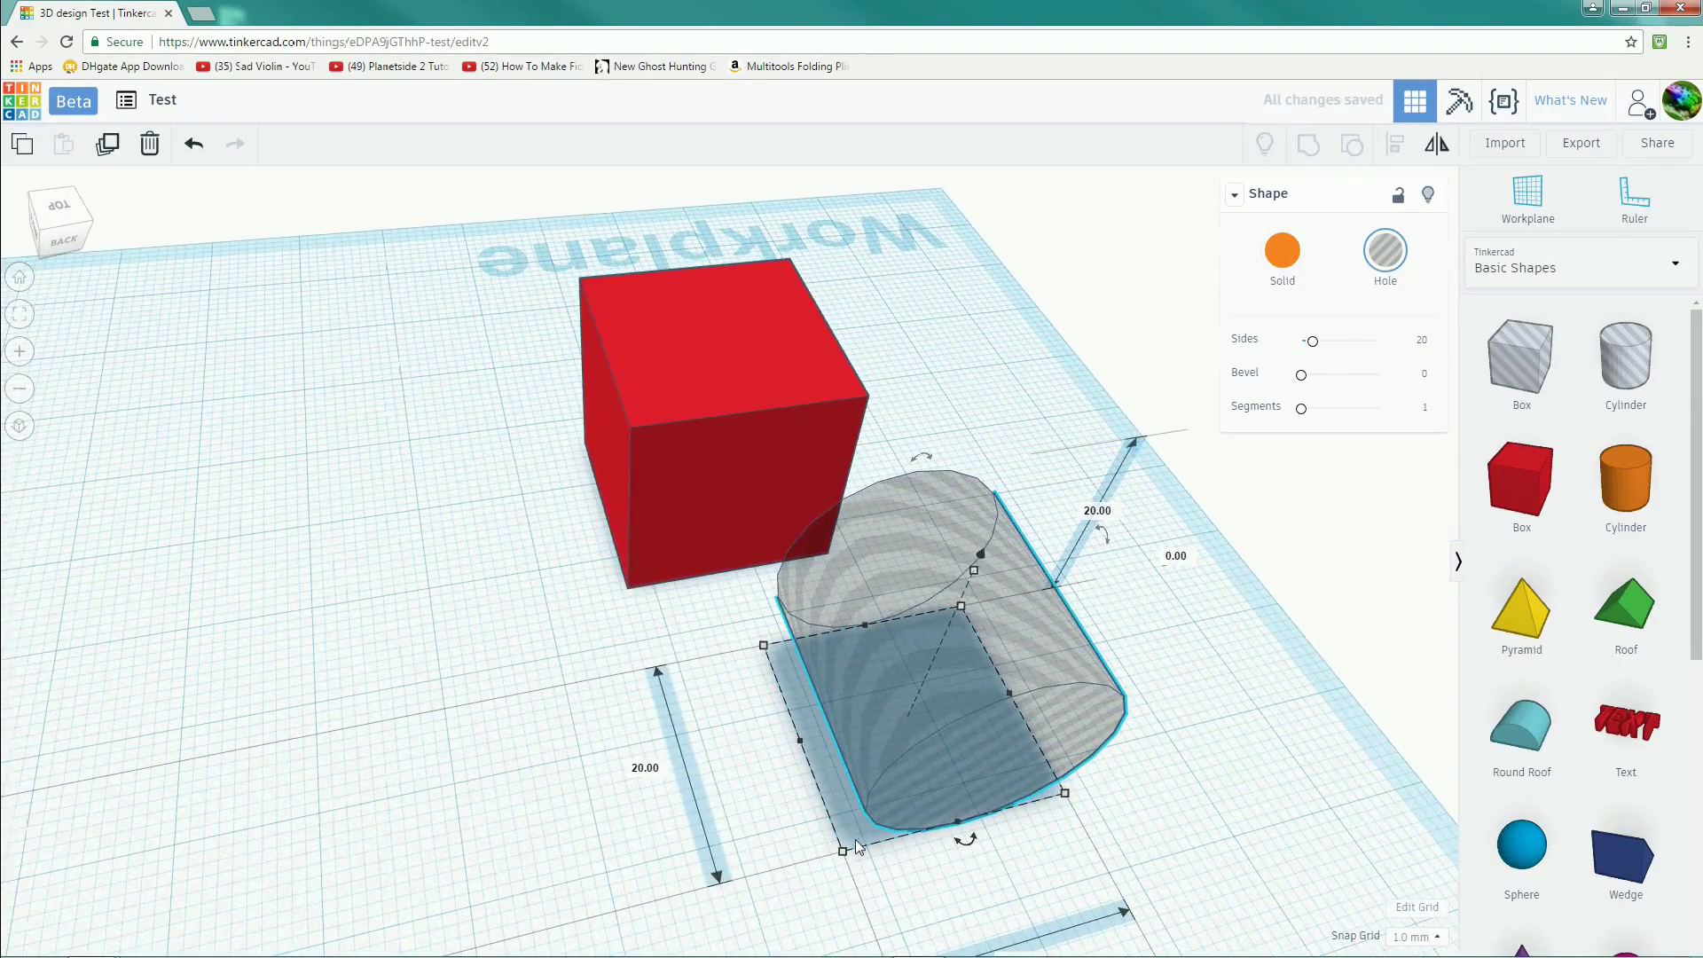
left_click_drag(843, 853, 883, 766)
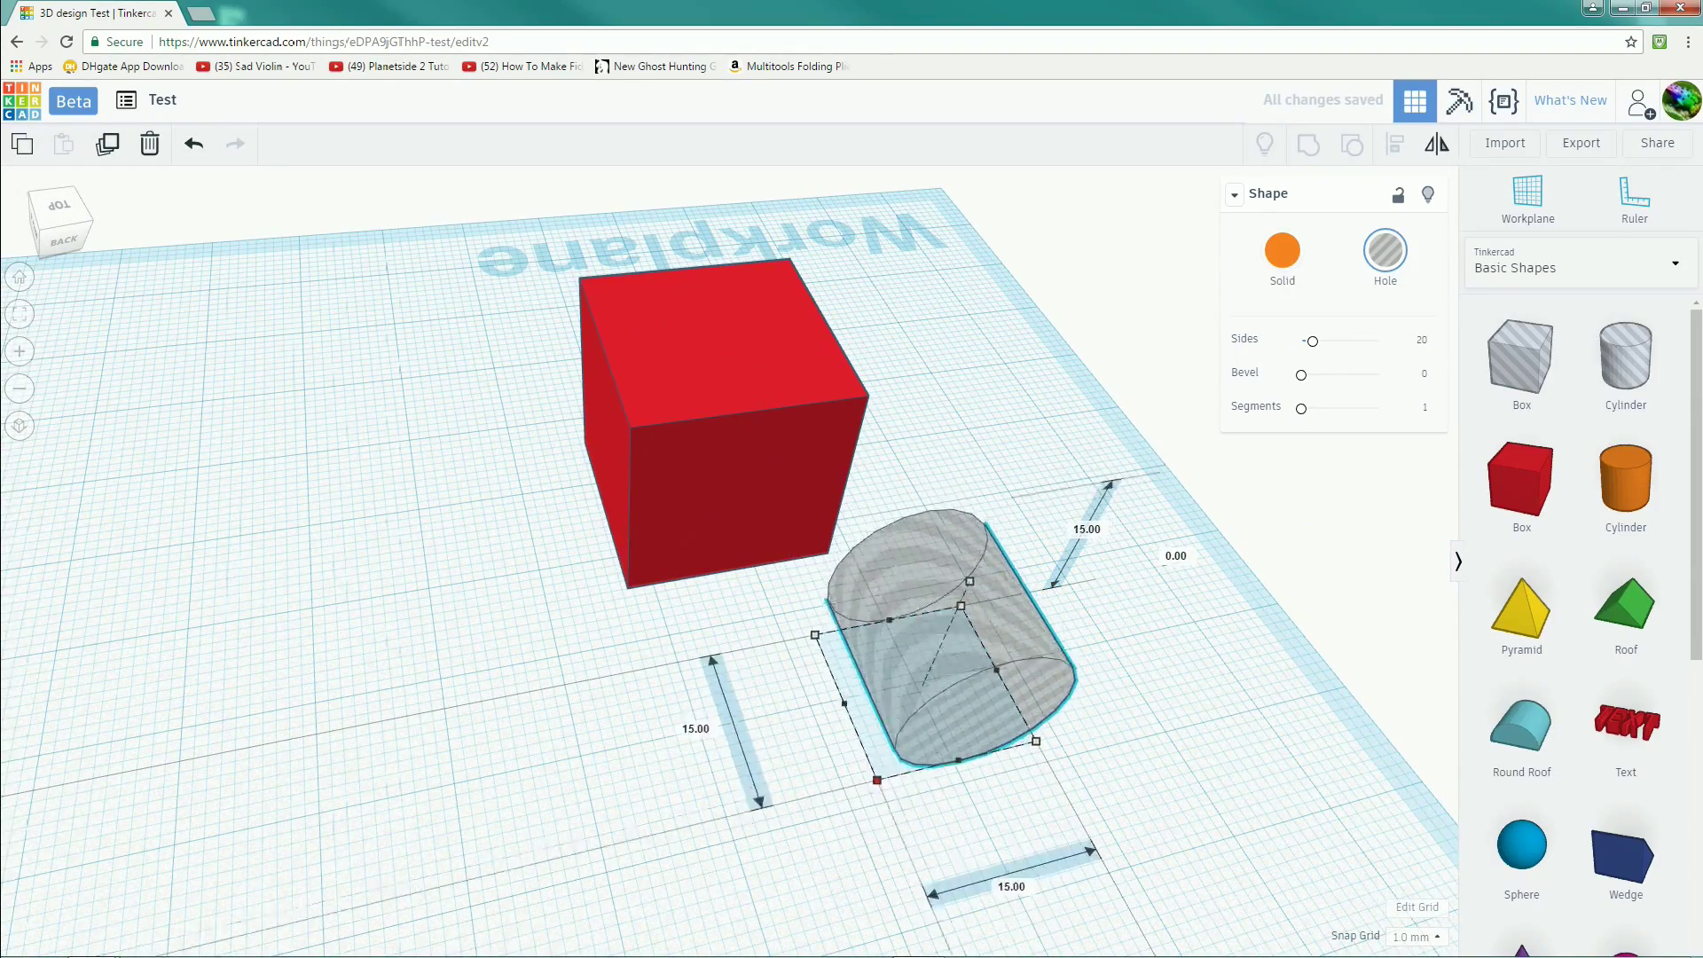
right_click_drag(973, 674, 663, 484)
Select the cylinder hole together with the box and align them on their centres in height and across the width.
left_click(667, 499, "shift")
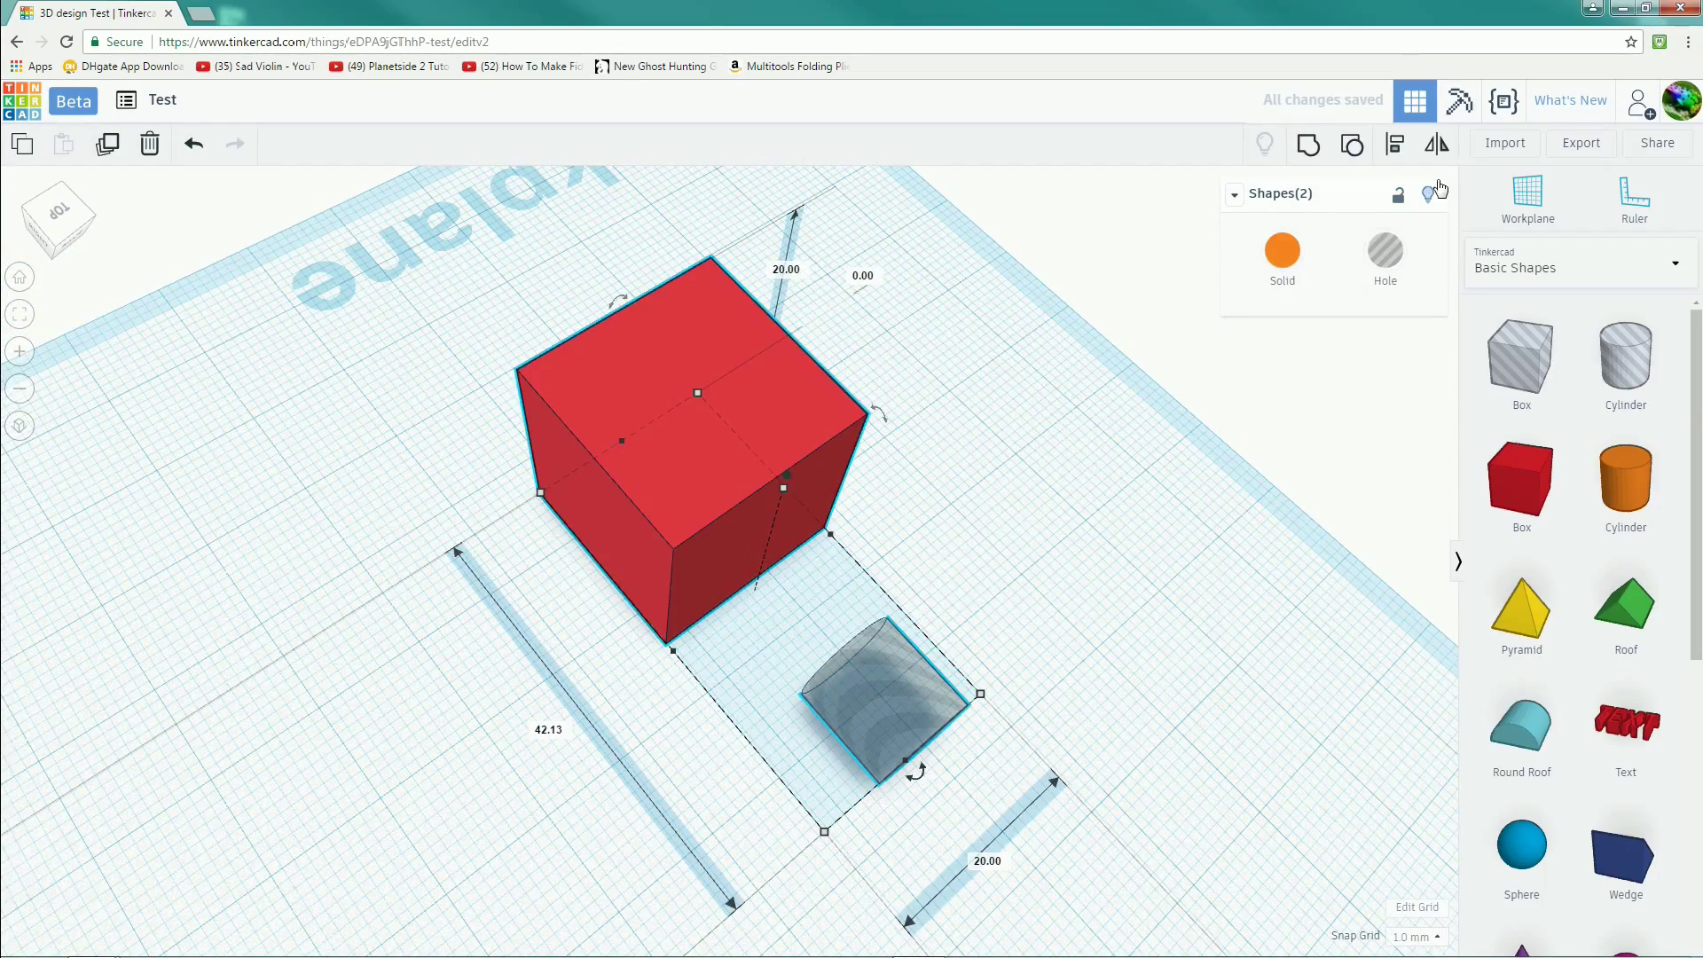
left_click(1410, 153)
right_click_drag(970, 543, 795, 645)
left_click(796, 715)
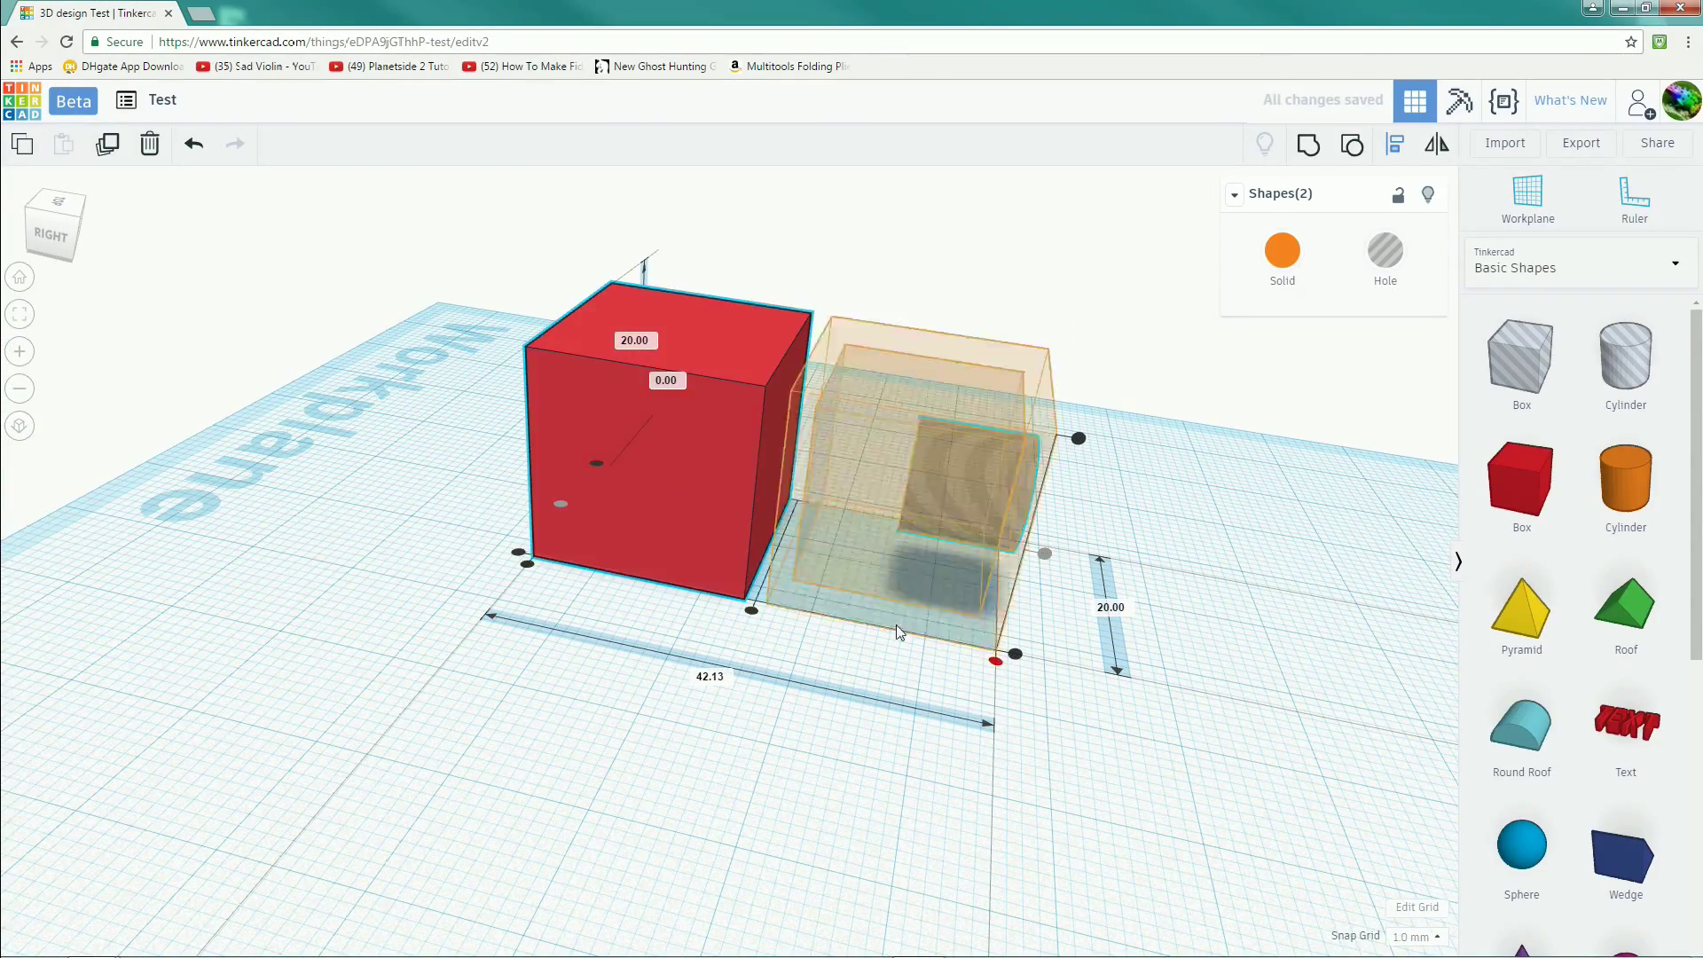
left_click(996, 662)
mouse_move(1000, 672)
right_mouse_down()
mouse_move(1026, 821)
mouse_move(1007, 673)
mouse_move(1111, 681)
mouse_move(999, 641)
right_mouse_up()
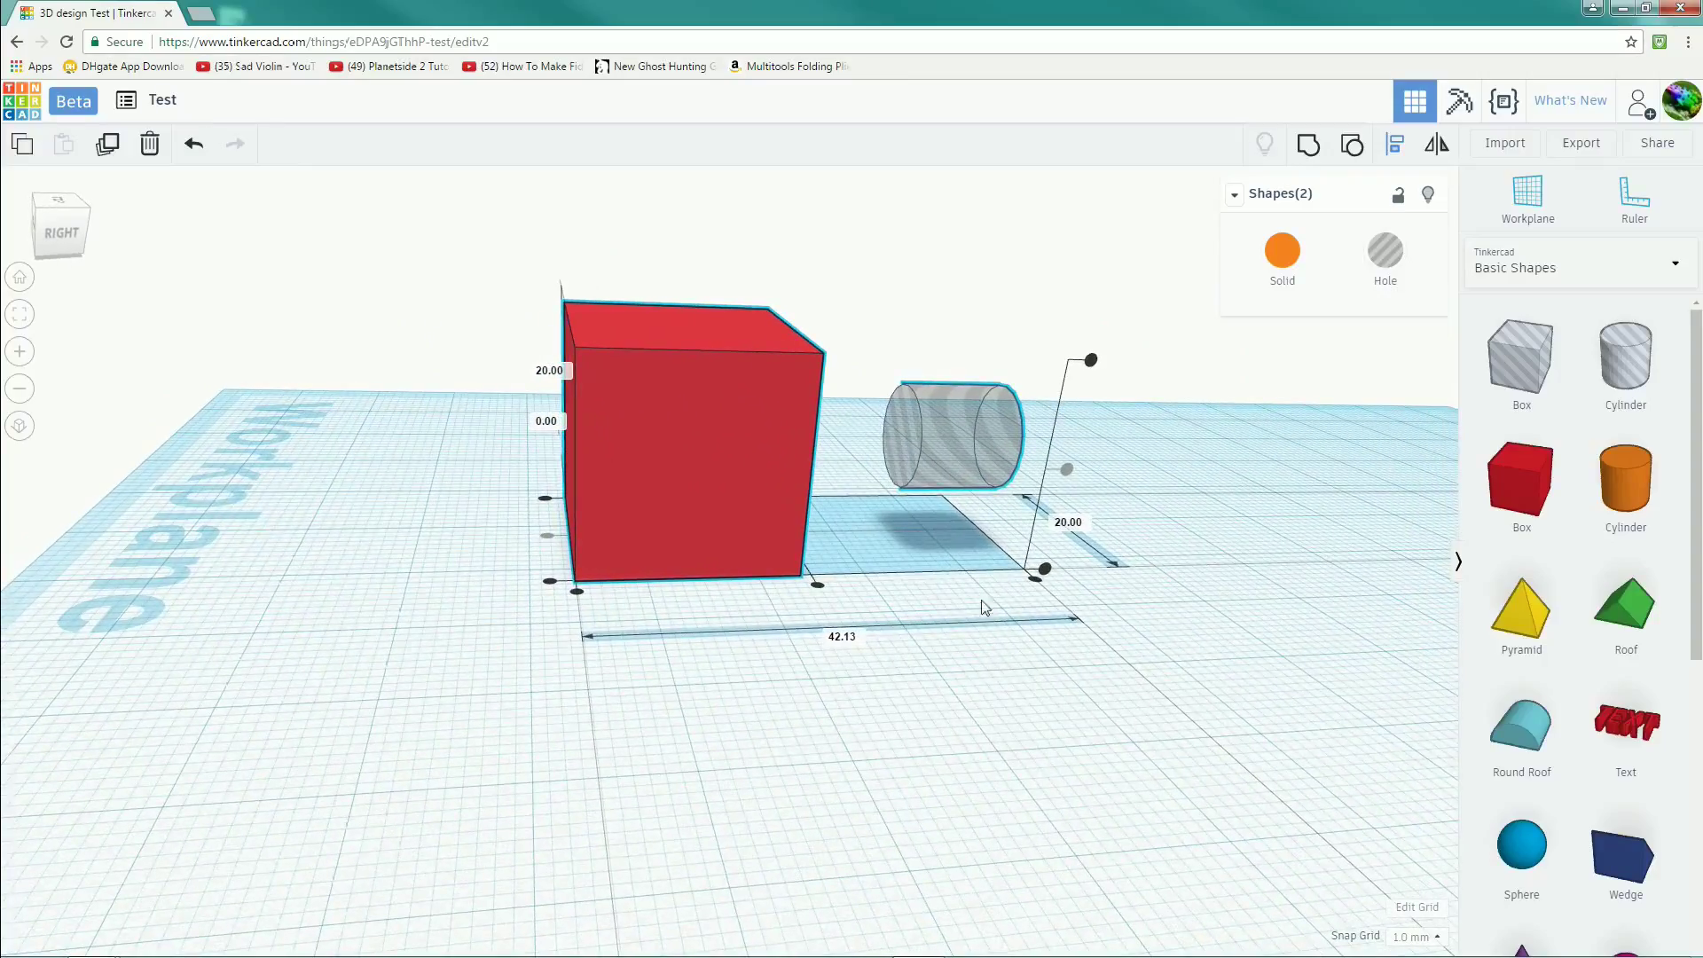
Move the cylinder hole into the box's back wall and group both shapes to cut a round opening.
right_click_drag(1098, 566, 893, 687)
right_click_drag(748, 804, 745, 490)
right_click_drag(1107, 519, 787, 616)
right_click_drag(993, 736, 869, 768)
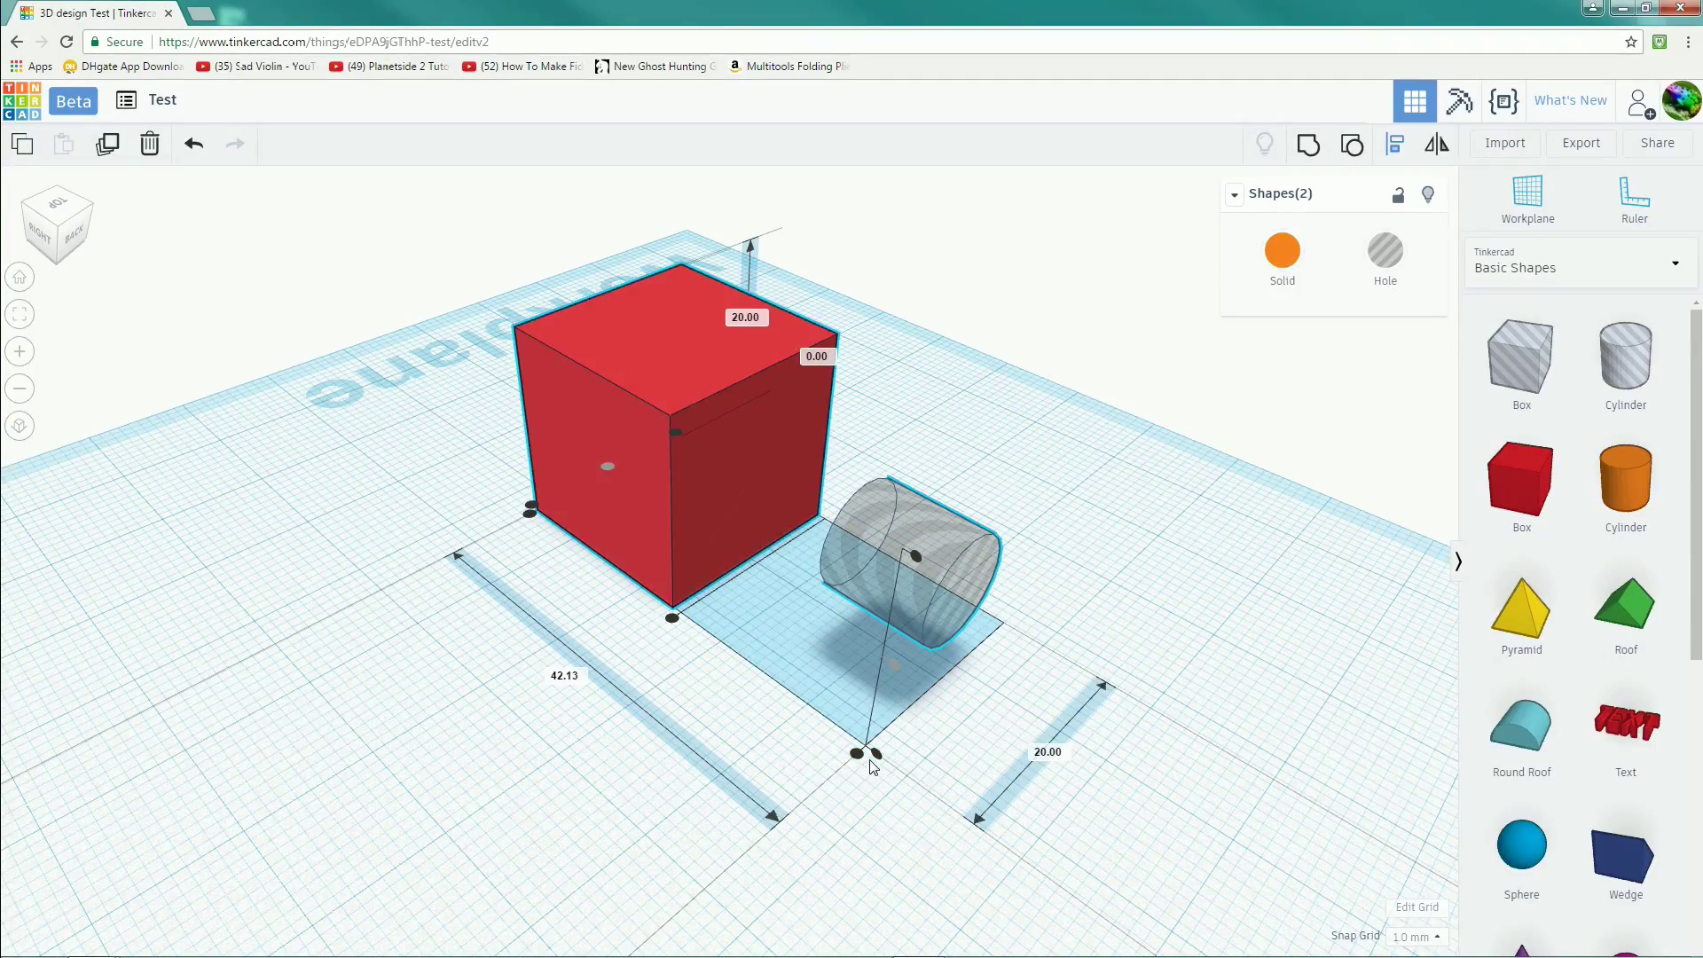
right_click_drag(854, 765, 747, 673)
right_click_drag(573, 641, 786, 800)
mouse_move(974, 700)
left_click(577, 600)
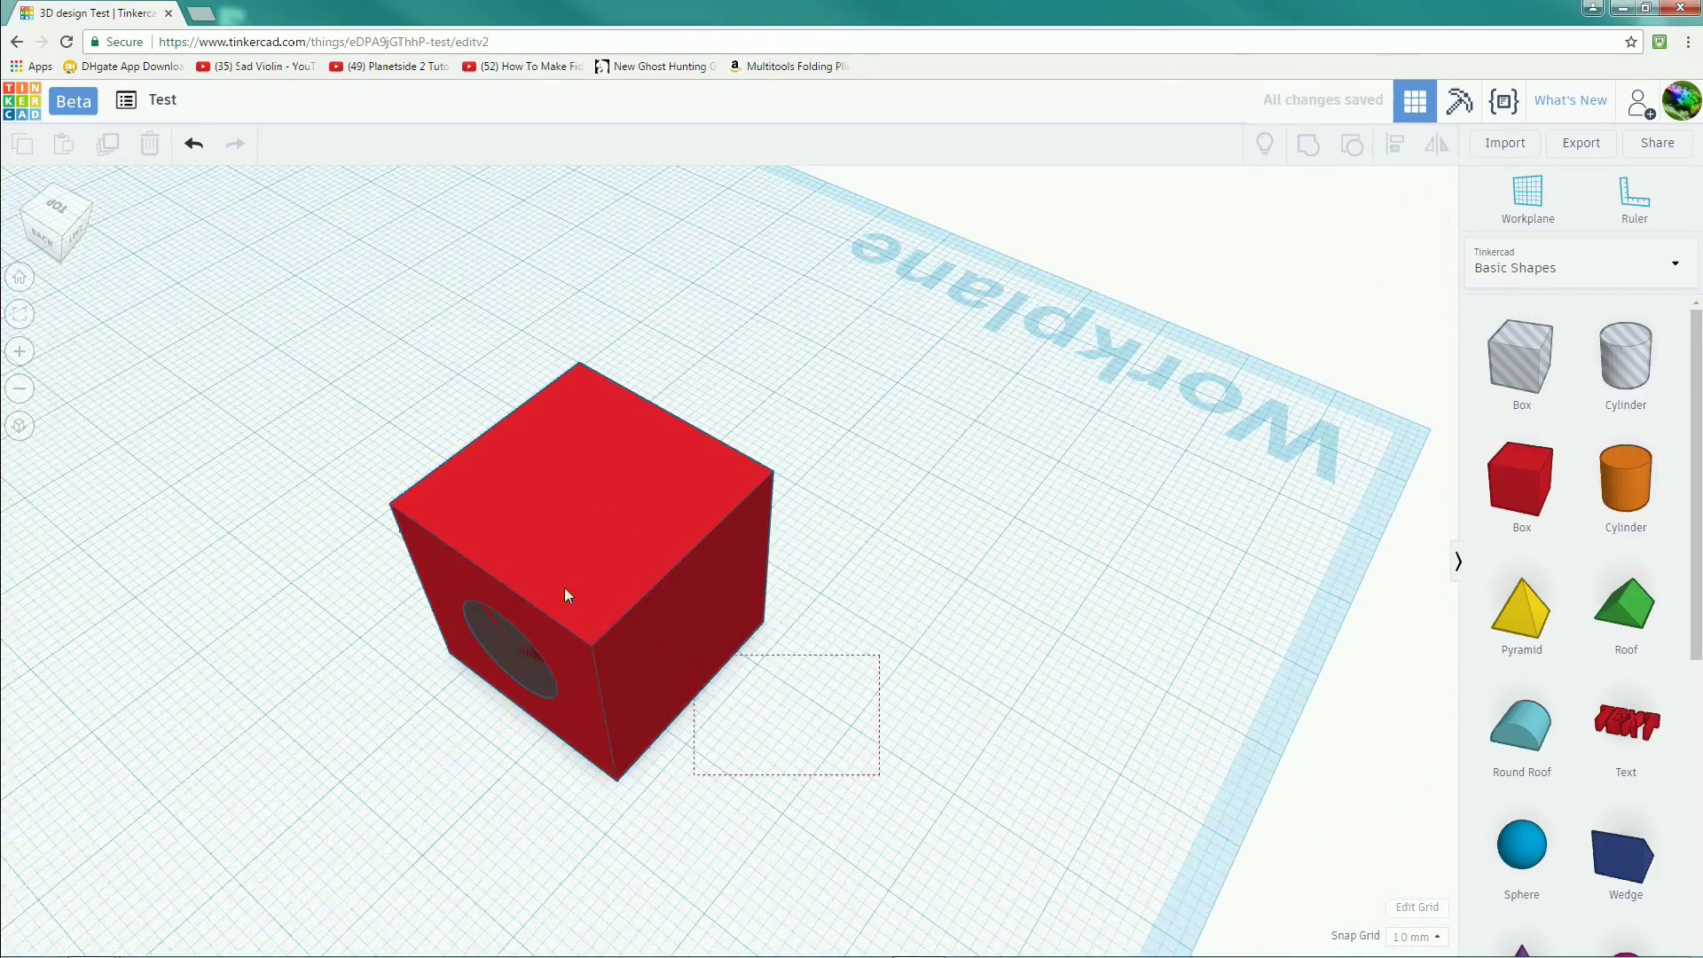
left_click(1302, 151)
left_click(913, 712)
Inspect the round opening in the back wall and the hollow interior of the box.
right_click_drag(913, 711, 1019, 635)
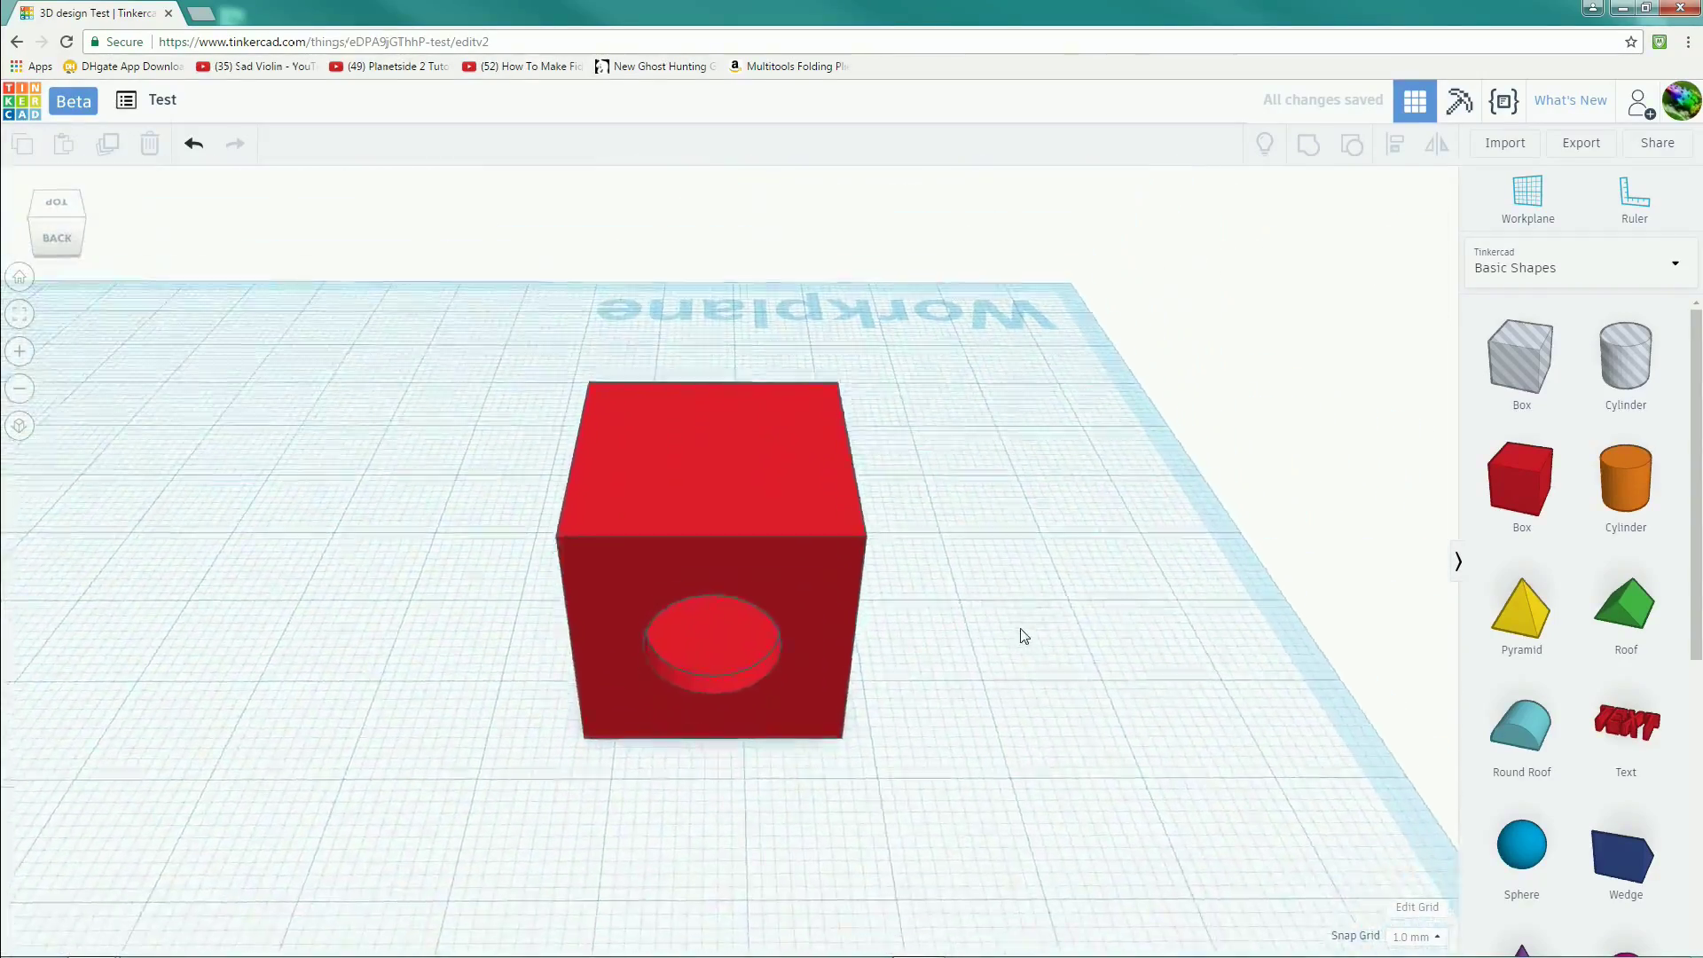
scroll(1020, 635, "up", 6)
scroll(1029, 599, "up", 3)
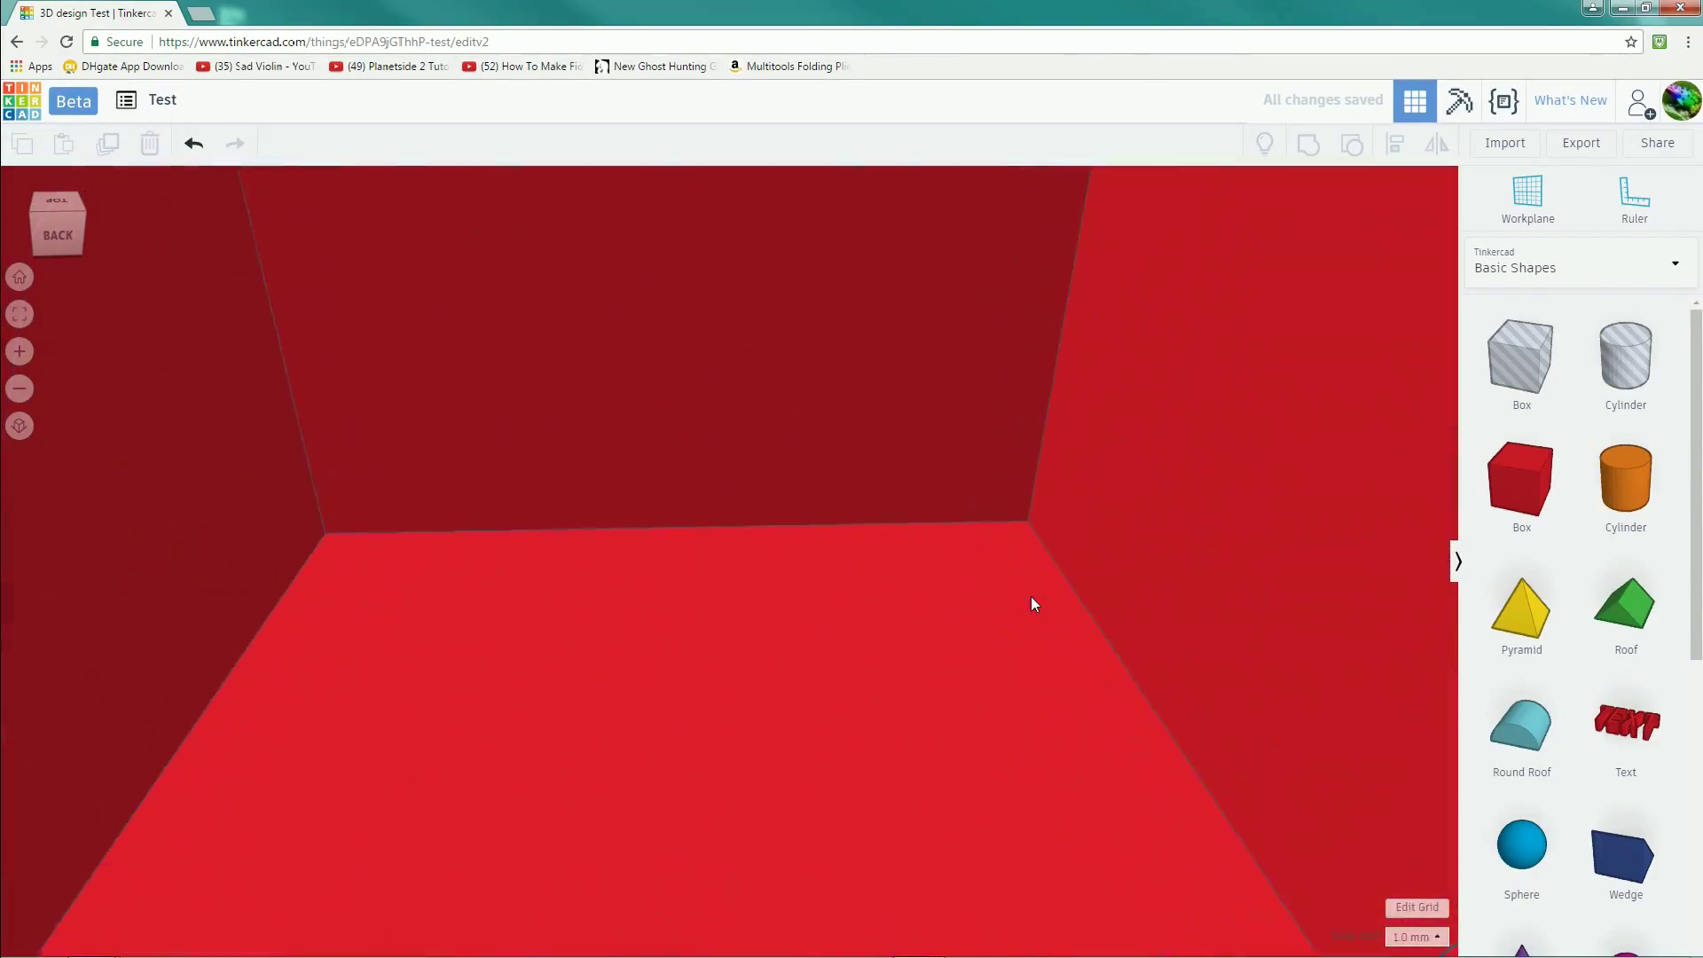
scroll(1031, 603, "down", 8)
scroll(1029, 606, "down", 4)
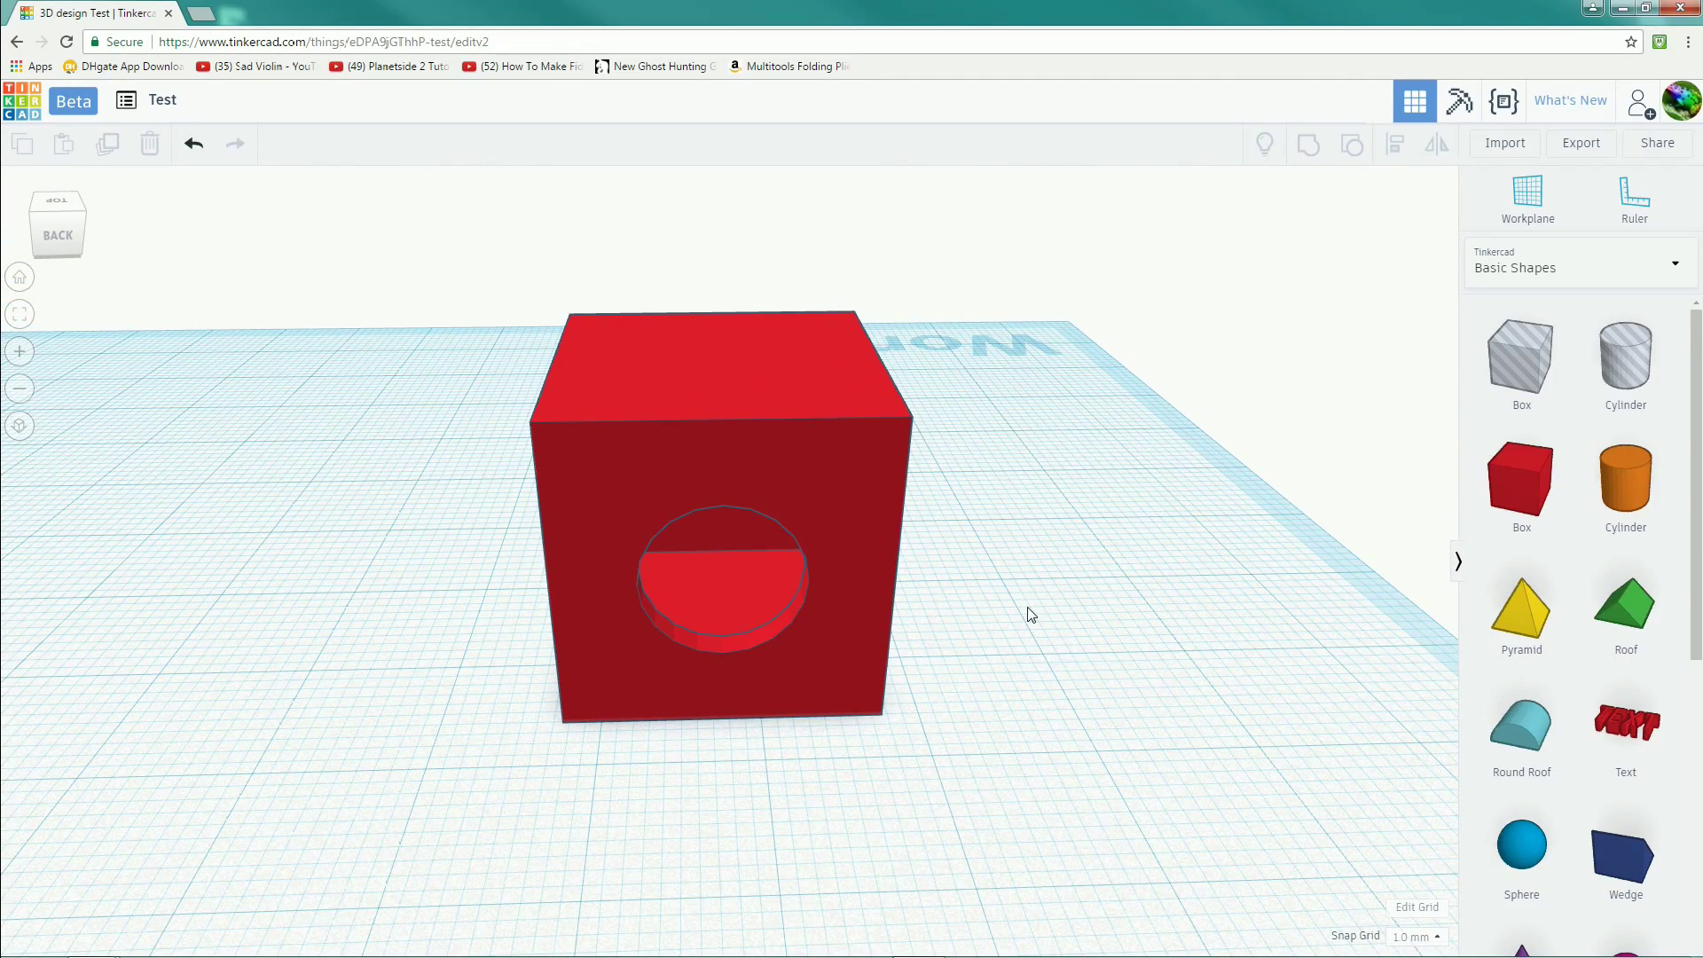
Delete the finished hollow box to leave the workplane empty.
left_click(880, 582)
key("Delete")
right_click_drag(923, 487, 642, 631)
scroll(642, 632, "down", 10)
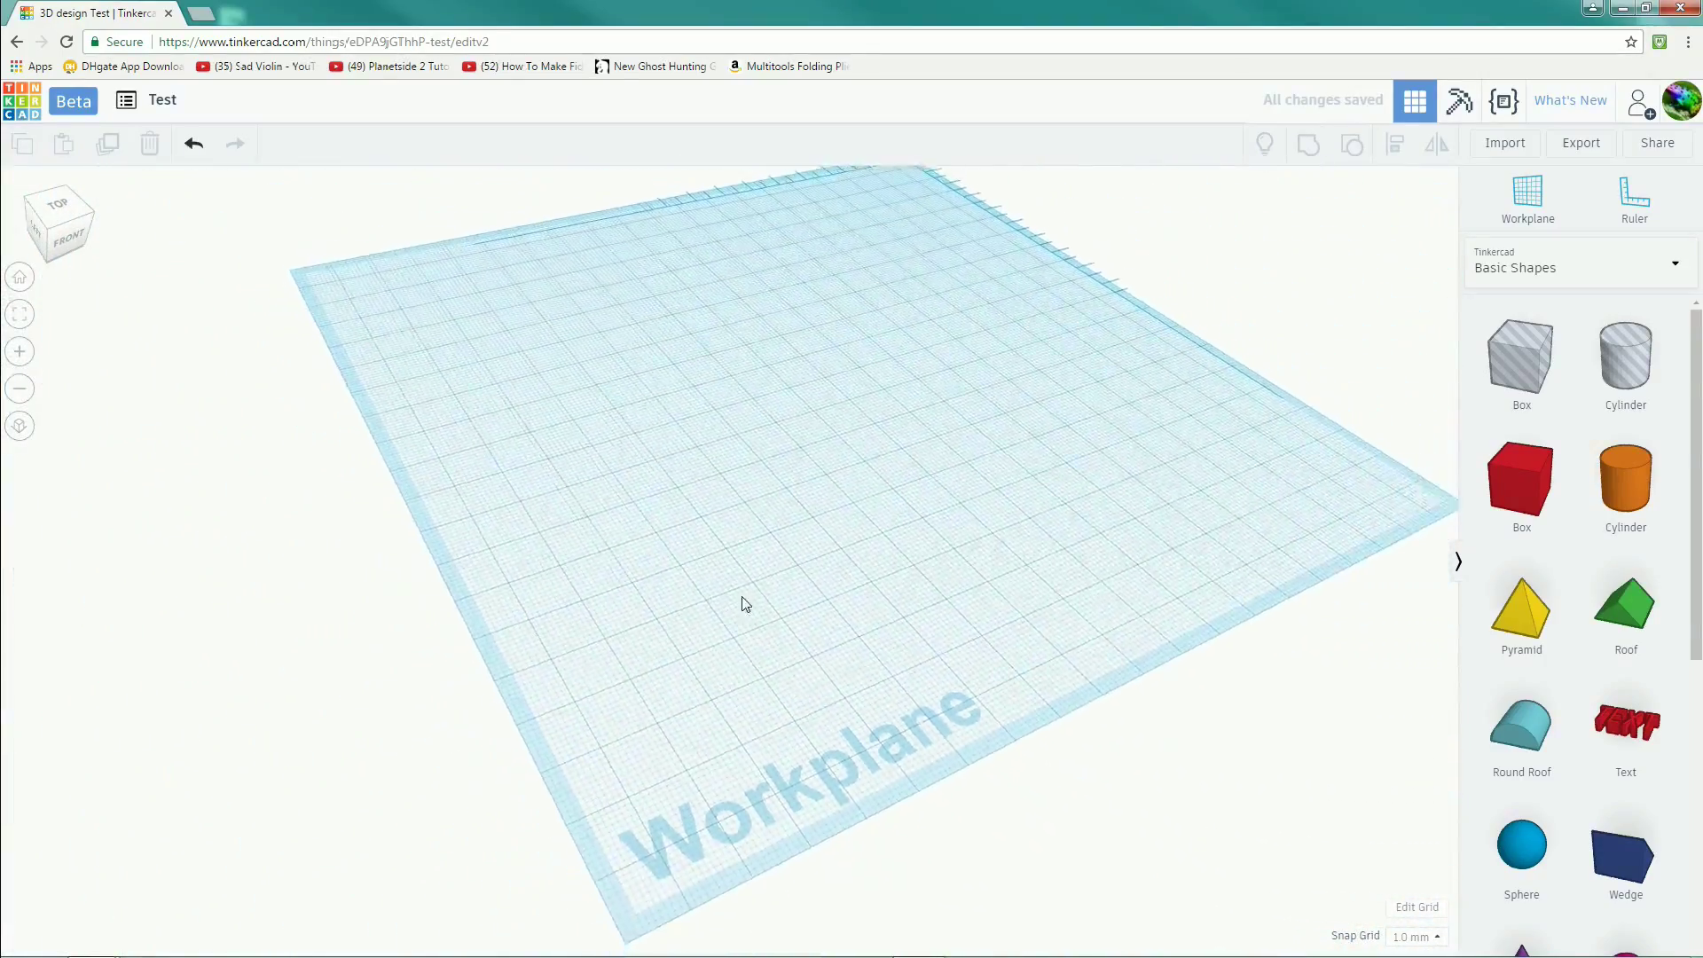
middle_click_drag(932, 453, 775, 541)
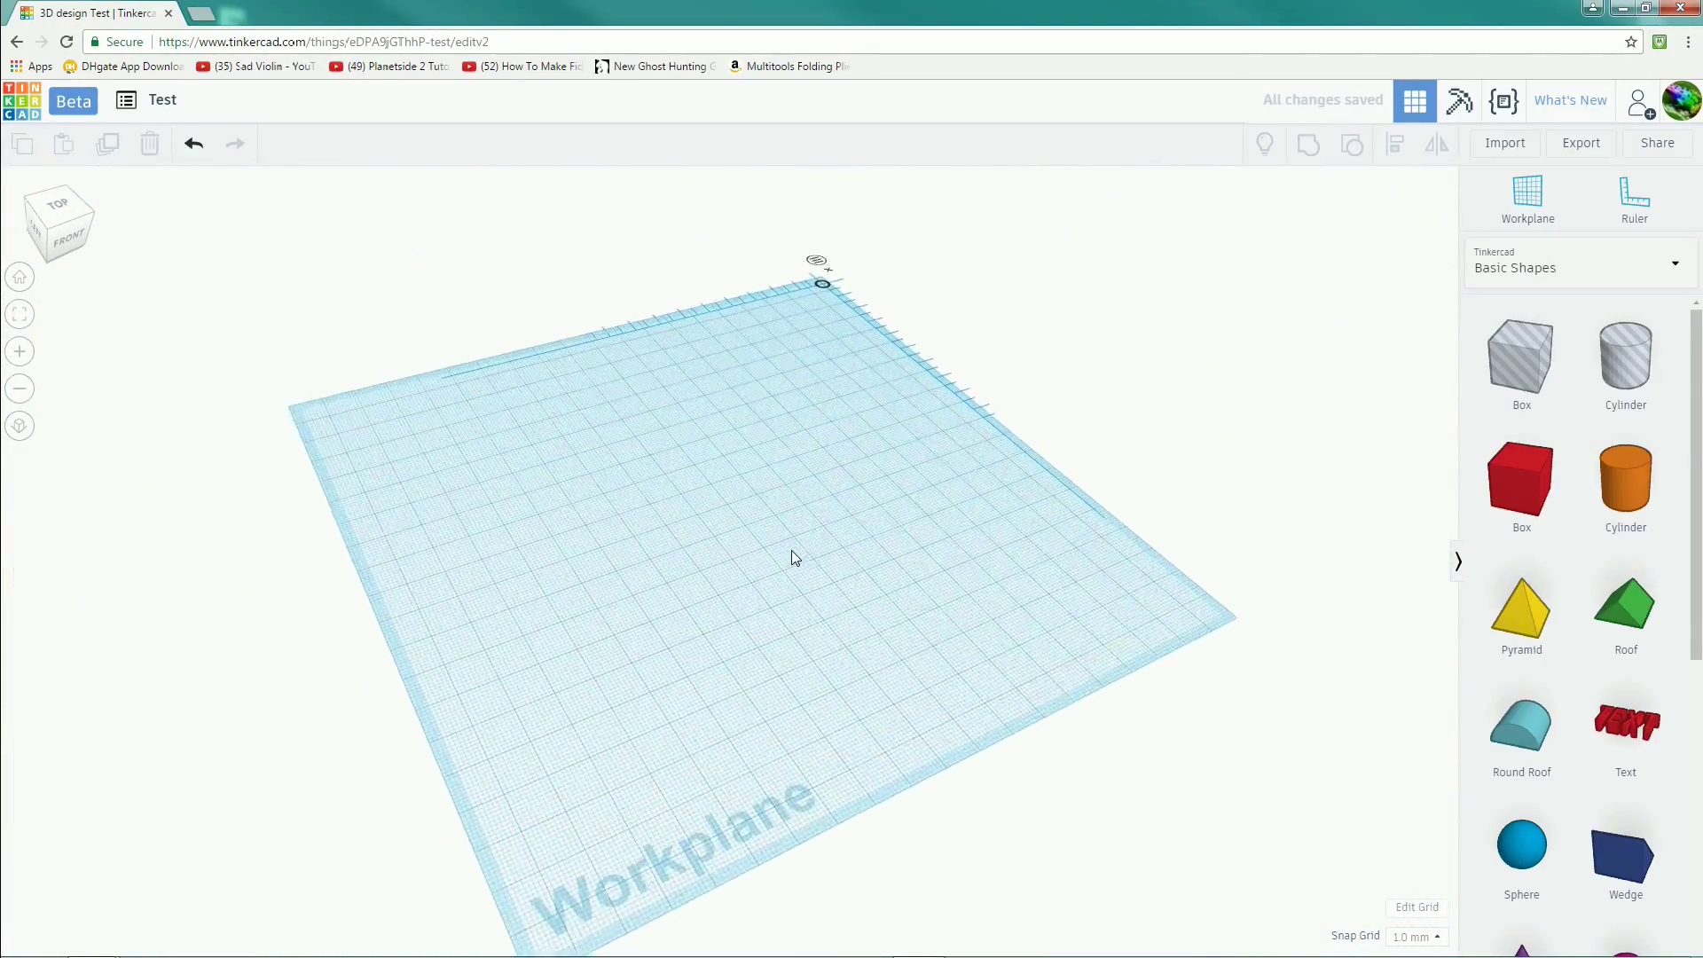
scroll(791, 550, "up", 3)
right_click_drag(844, 532, 555, 552)
scroll(844, 596, "down", 5)
right_click_drag(851, 598, 756, 589)
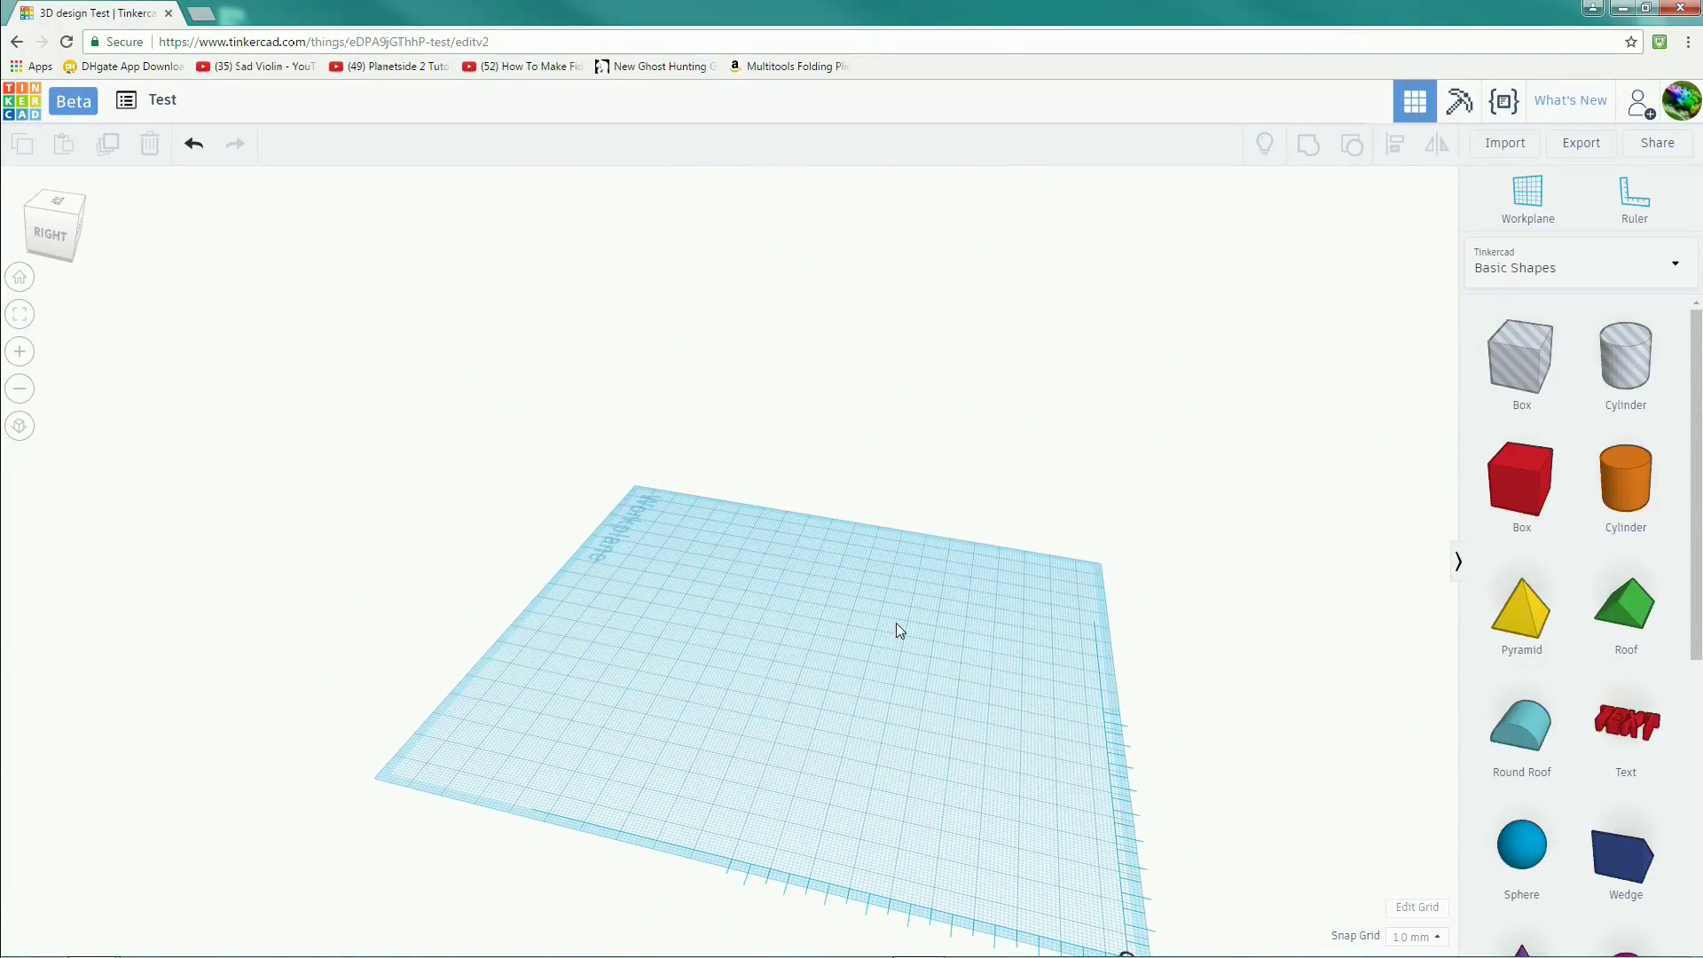
scroll(931, 635, "up", 3)
right_click_drag(965, 640, 1271, 652)
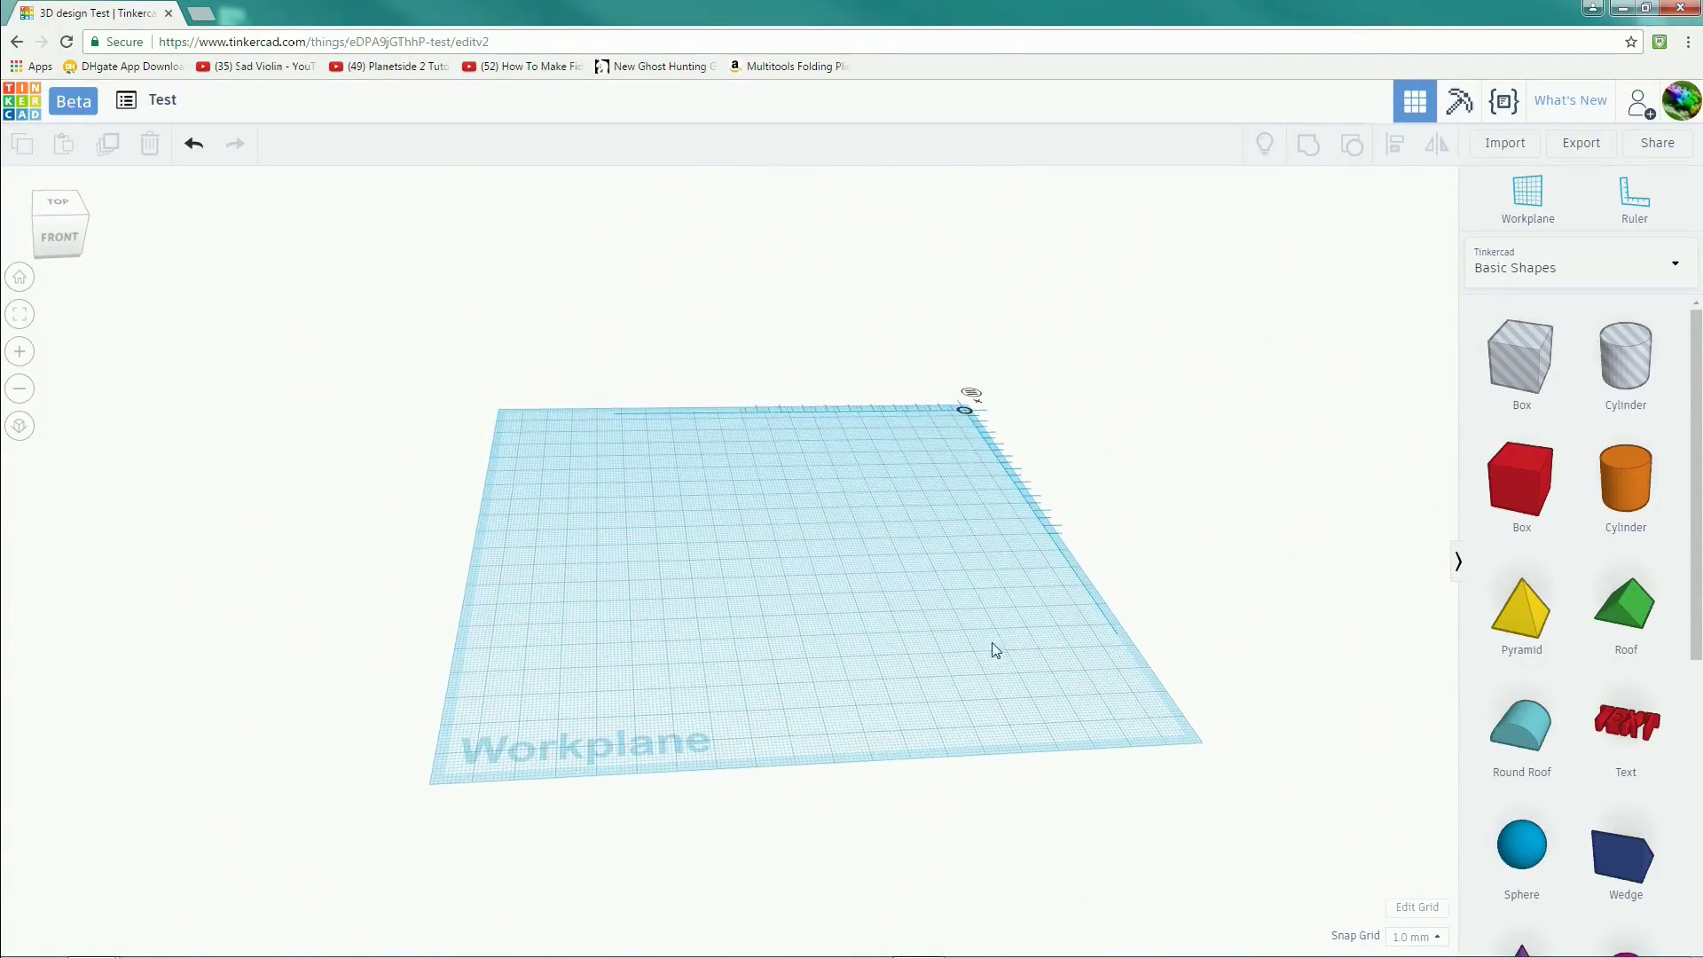
scroll(995, 651, "up", 6)
scroll(987, 564, "down", 4)
scroll(1020, 546, "down", 5)
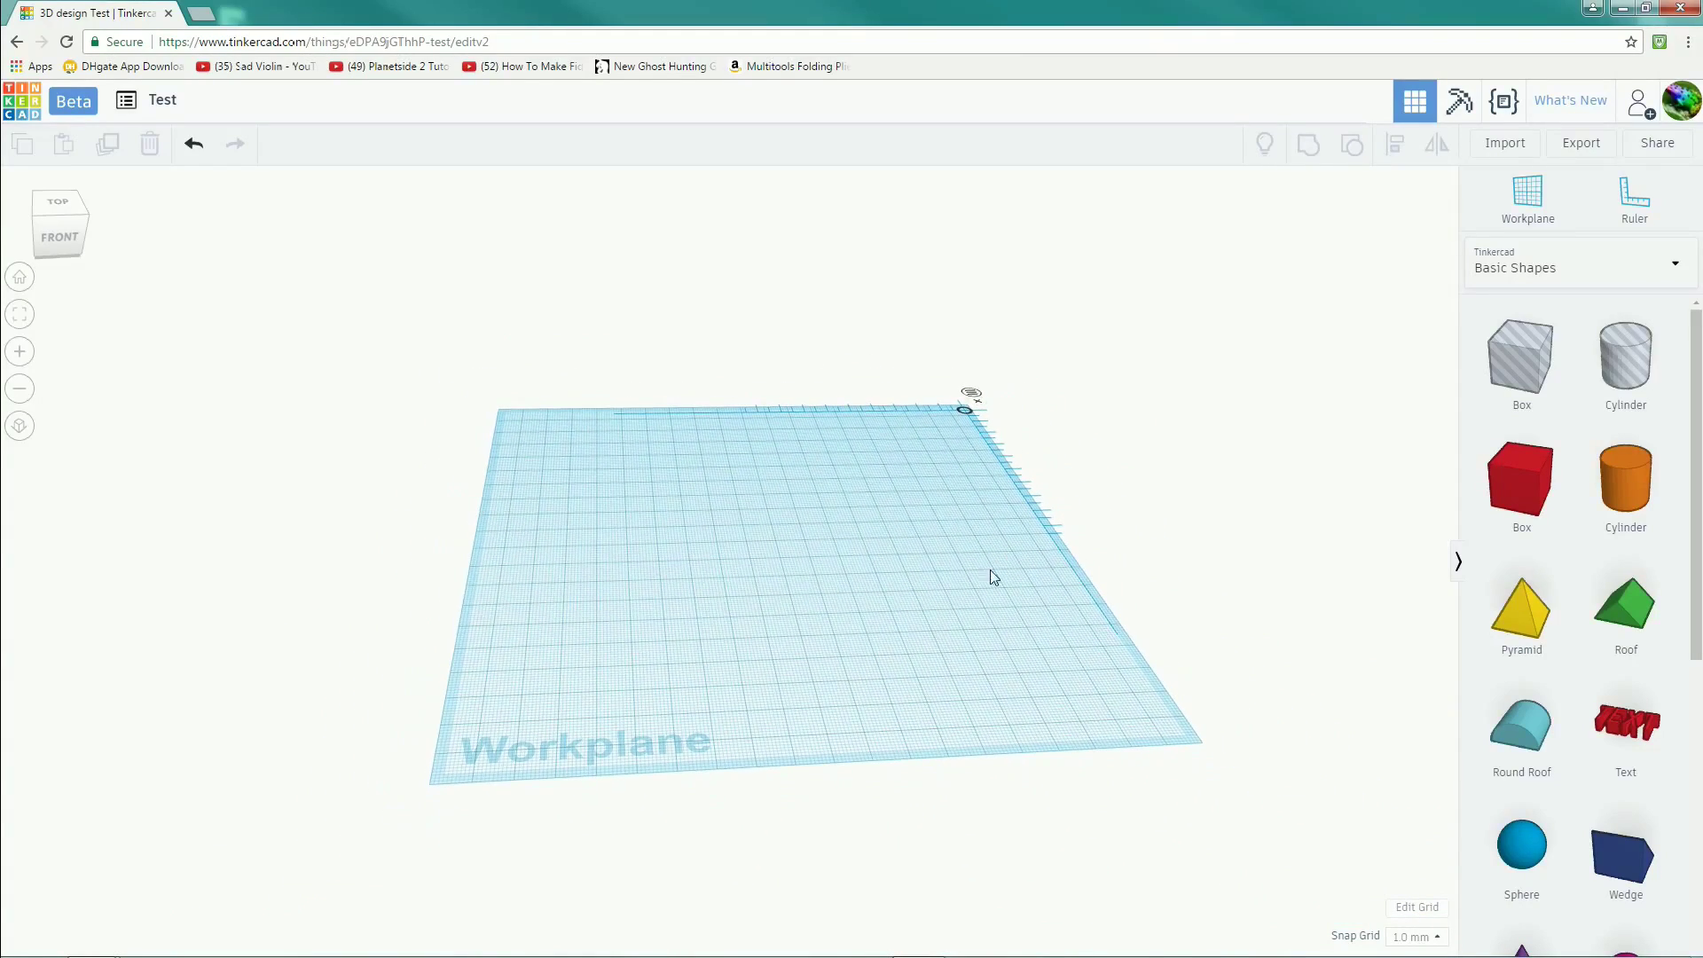